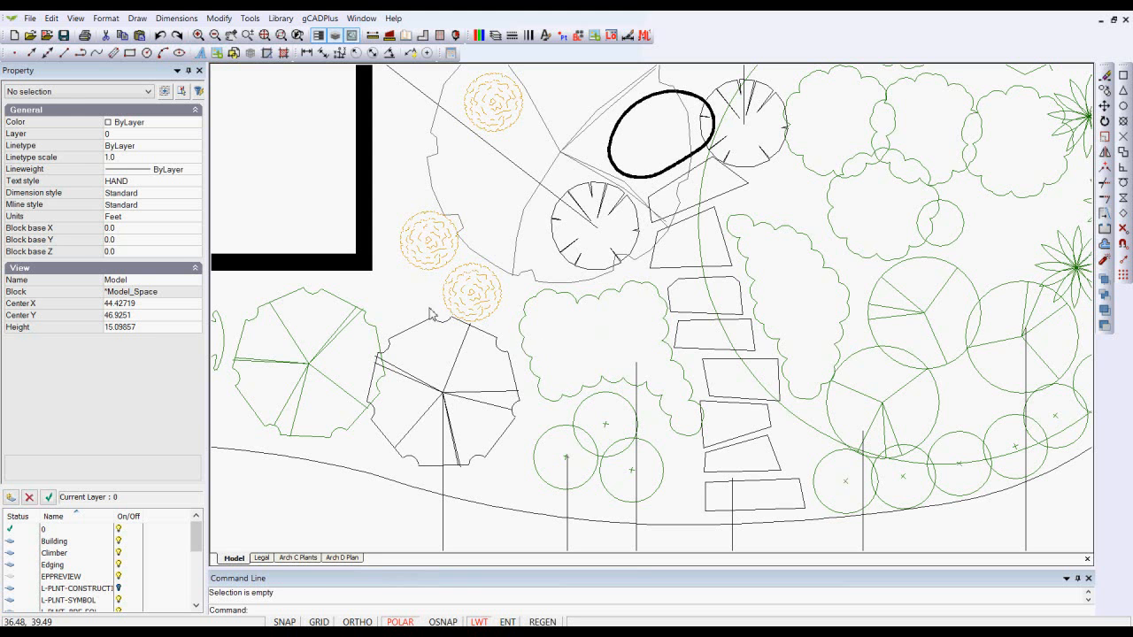
- Inspect the properties of the two tree symbol blocks near the building corner, zooming in on them
click(351, 324)
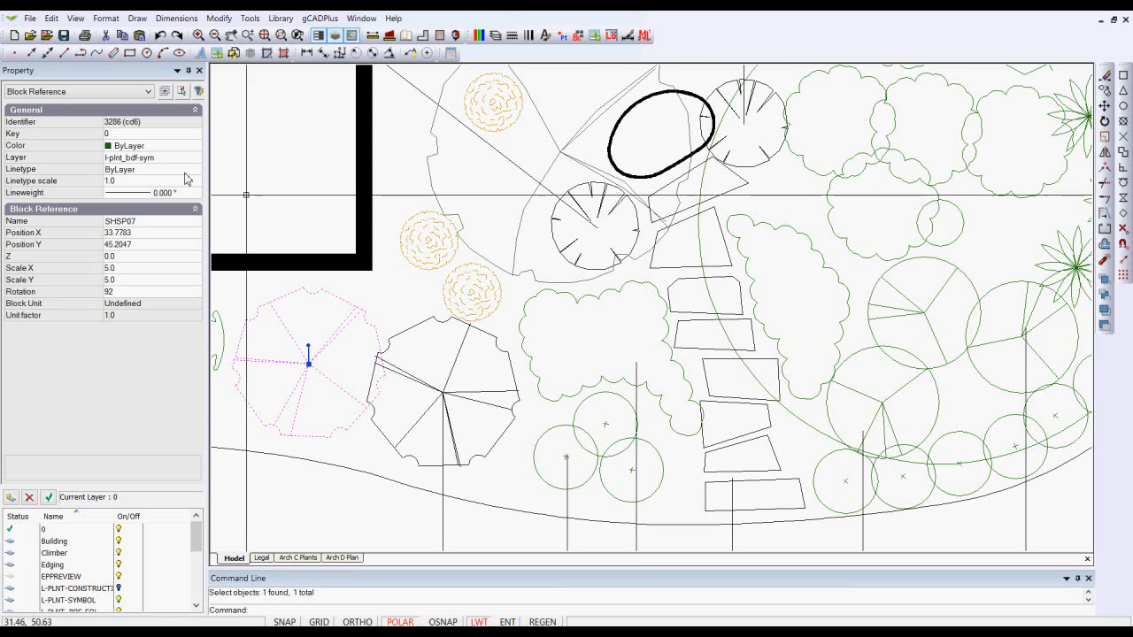
key(Escape)
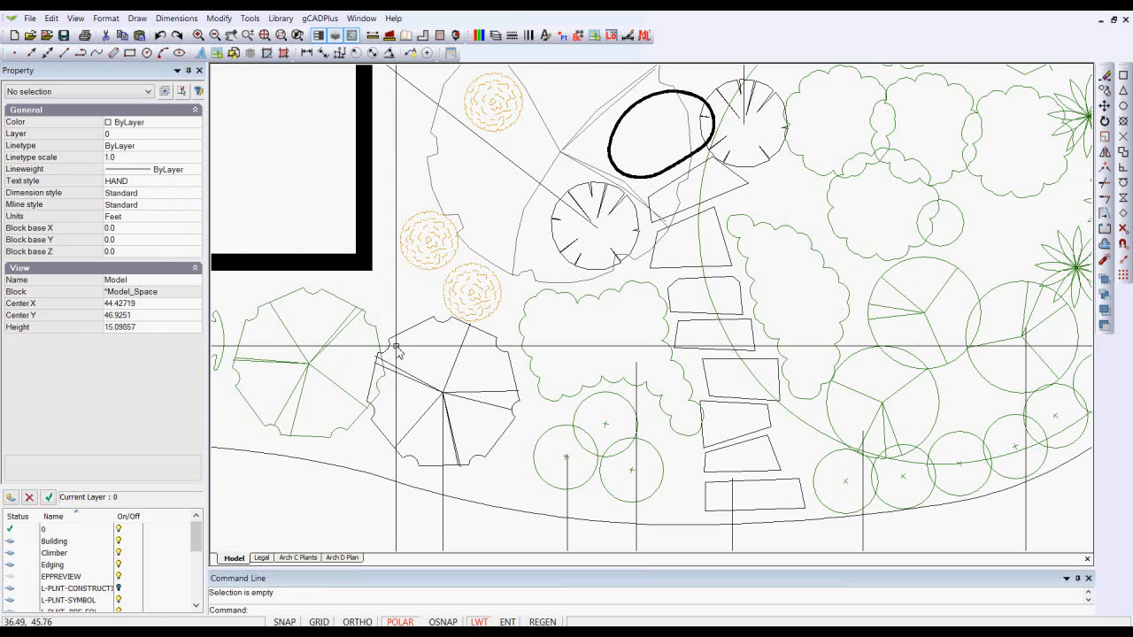
scroll(408, 319, up, 2)
click(412, 317)
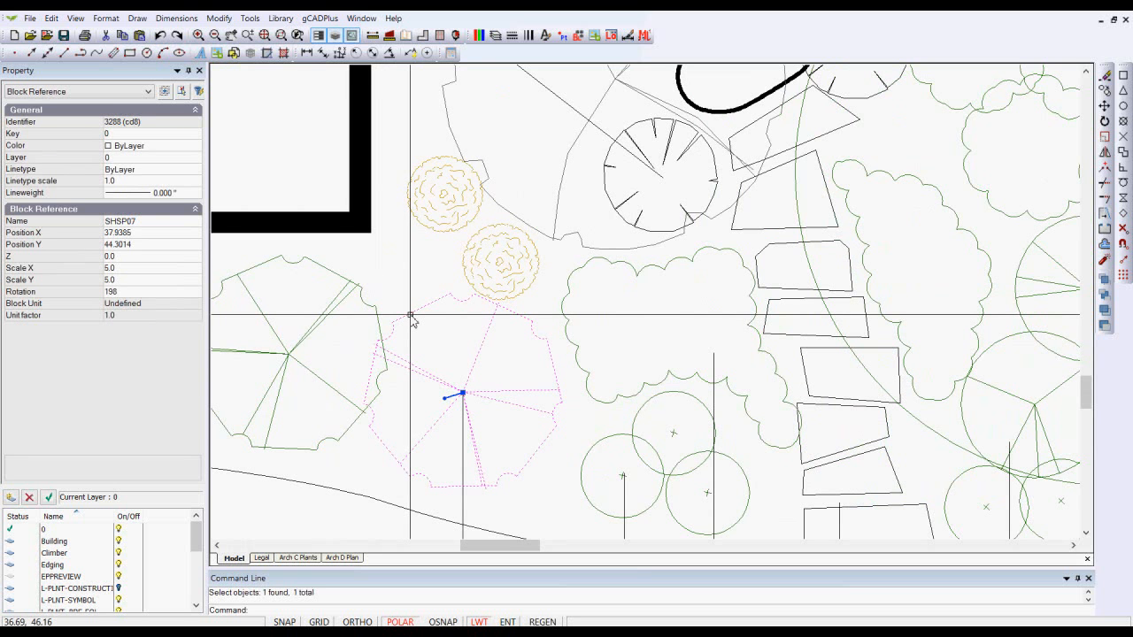
key(Escape)
click(345, 280)
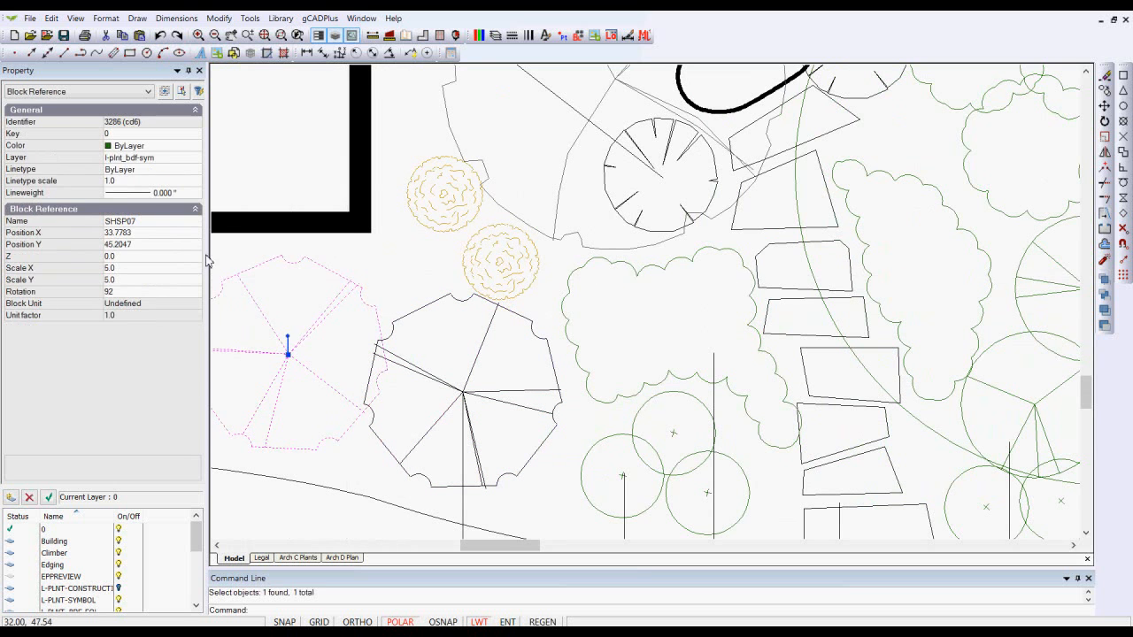
key(Escape)
click(410, 317)
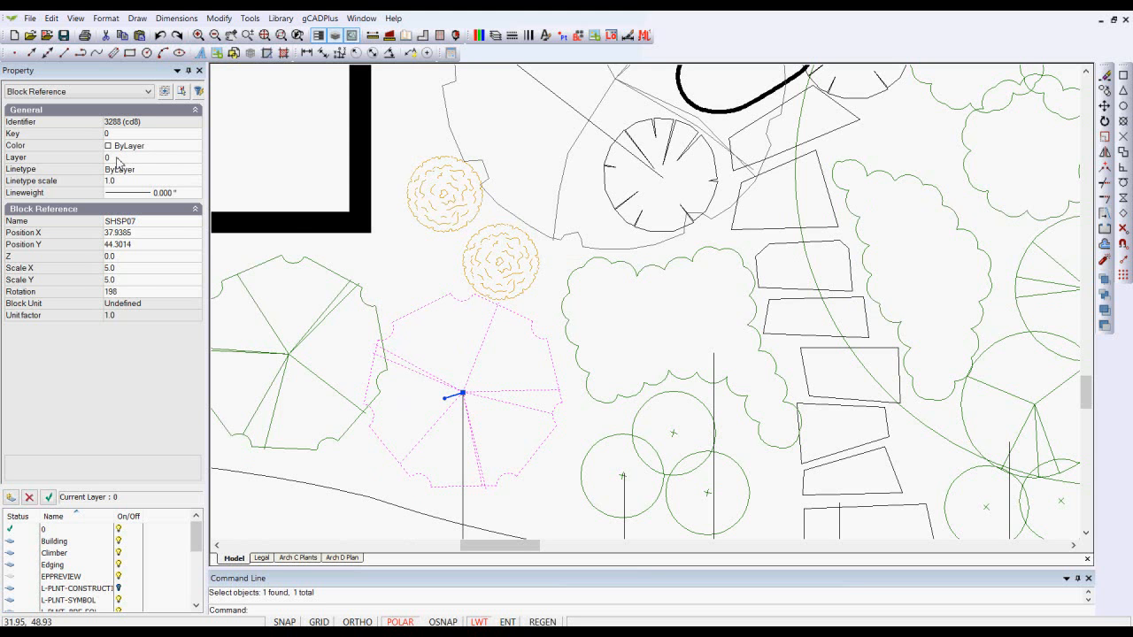
key(Escape)
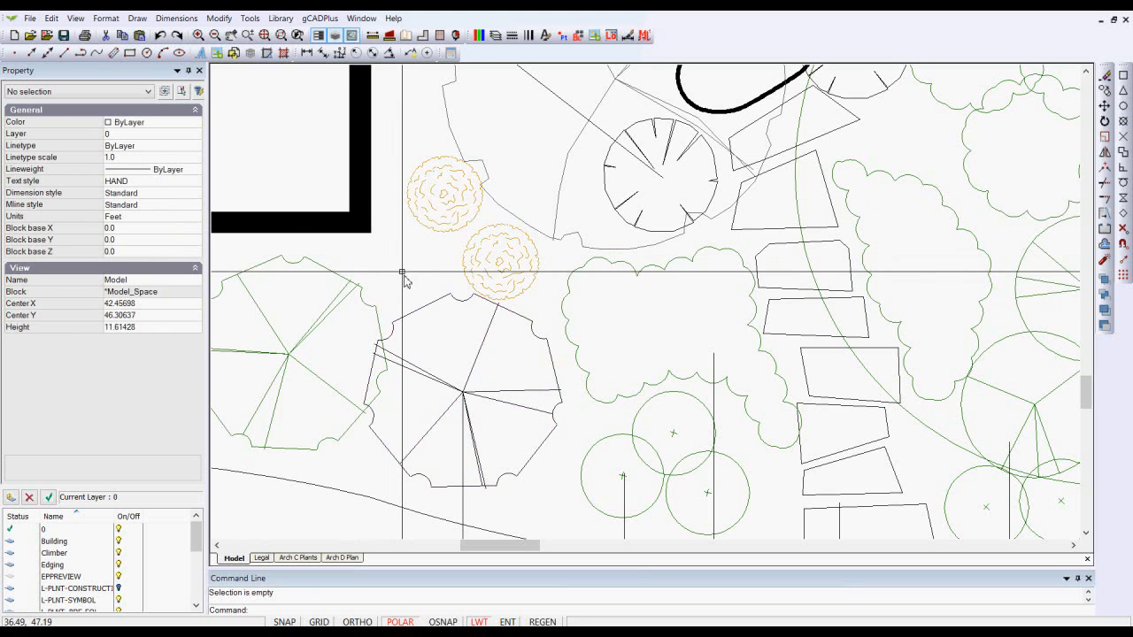
- Move the lower orange shrub block onto layer l-plnt_shb-sym
click(499, 264)
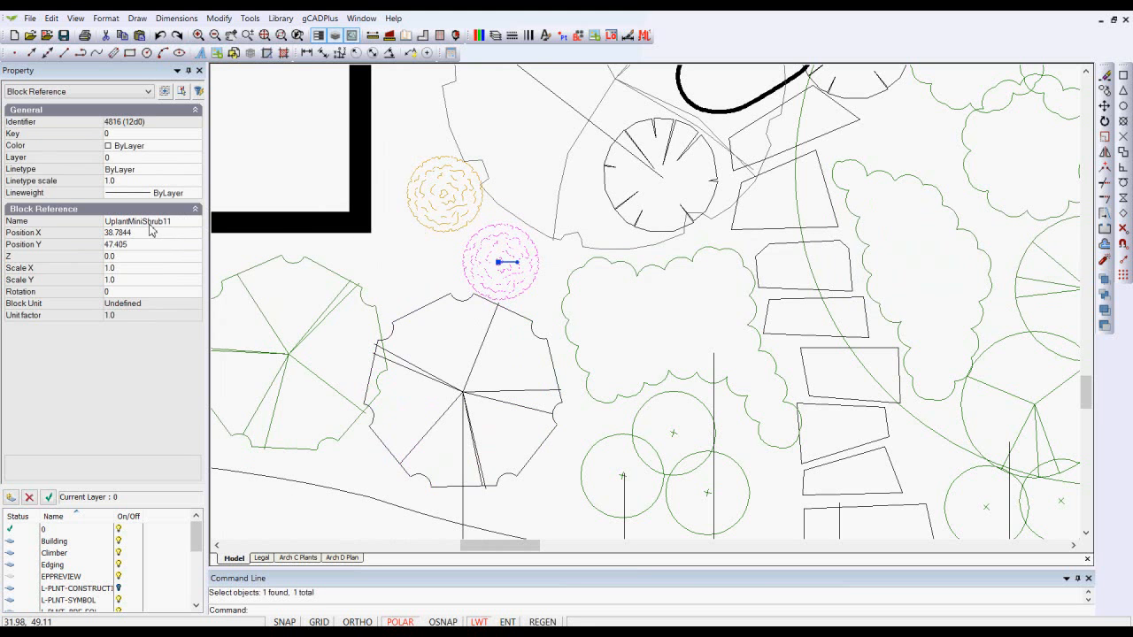
click(170, 159)
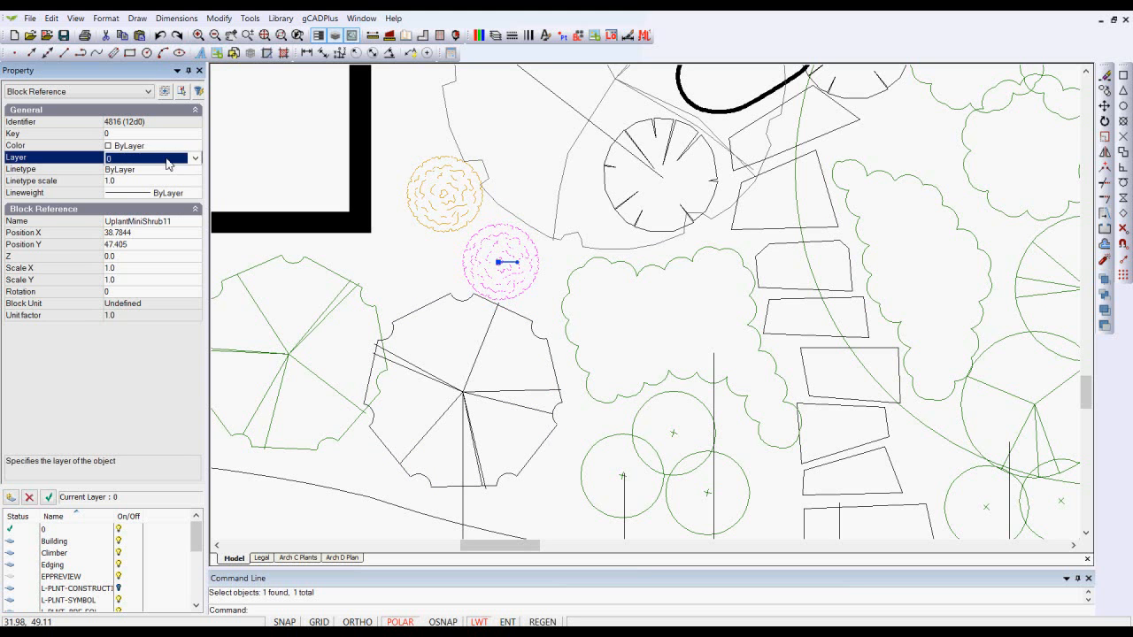
click(196, 160)
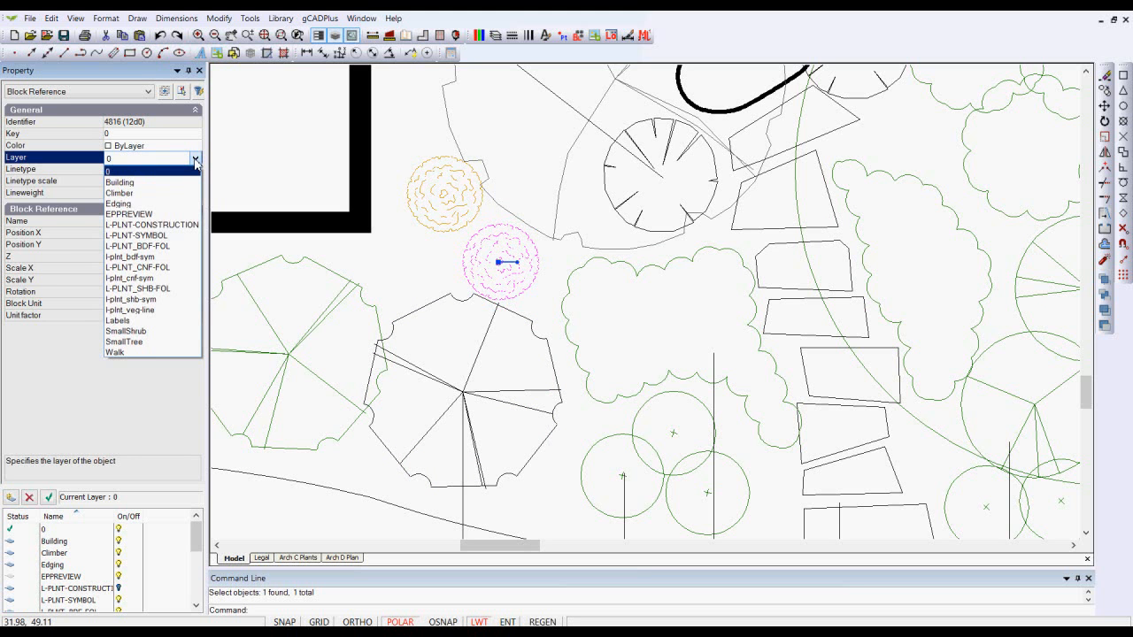
click(156, 300)
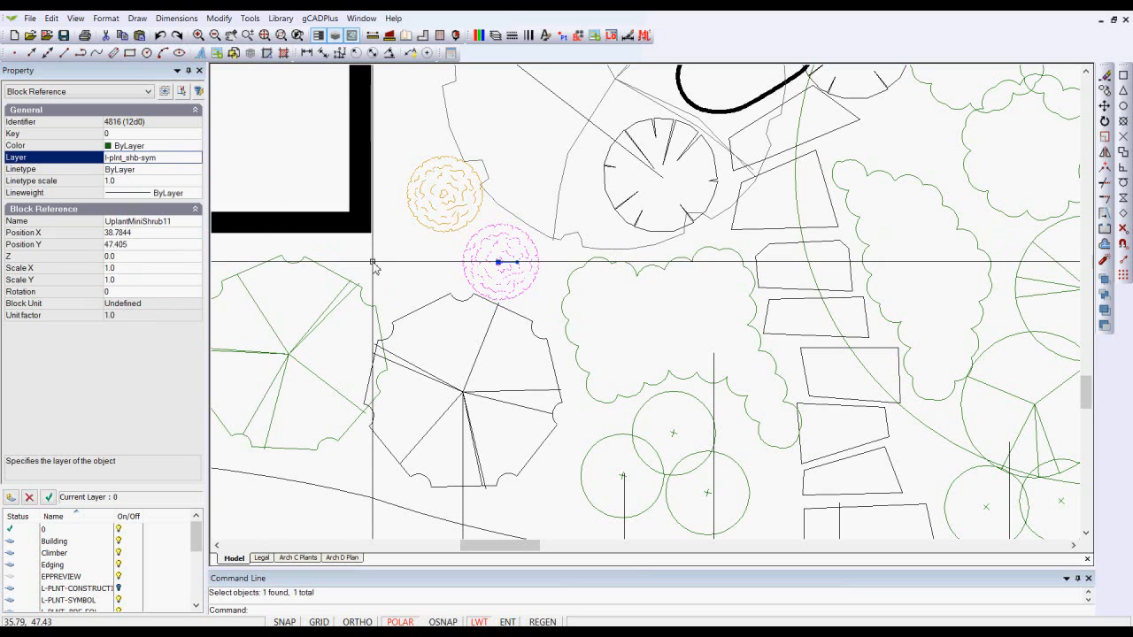
key(Escape)
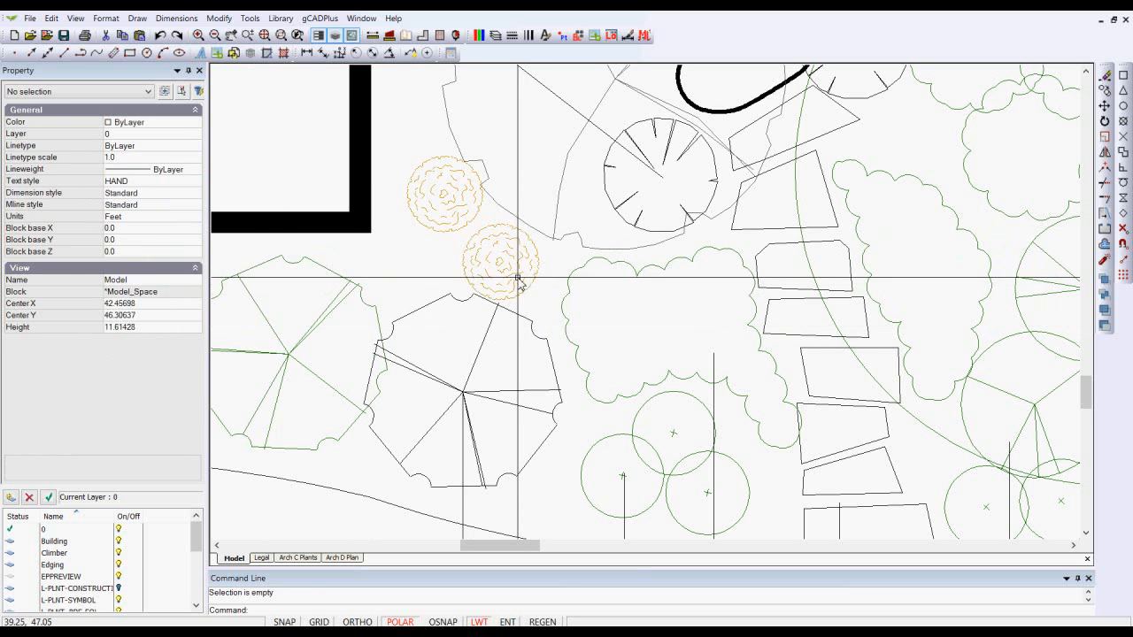
- Move the central tree symbol block onto layer l-plnt_cnf-sym
click(425, 310)
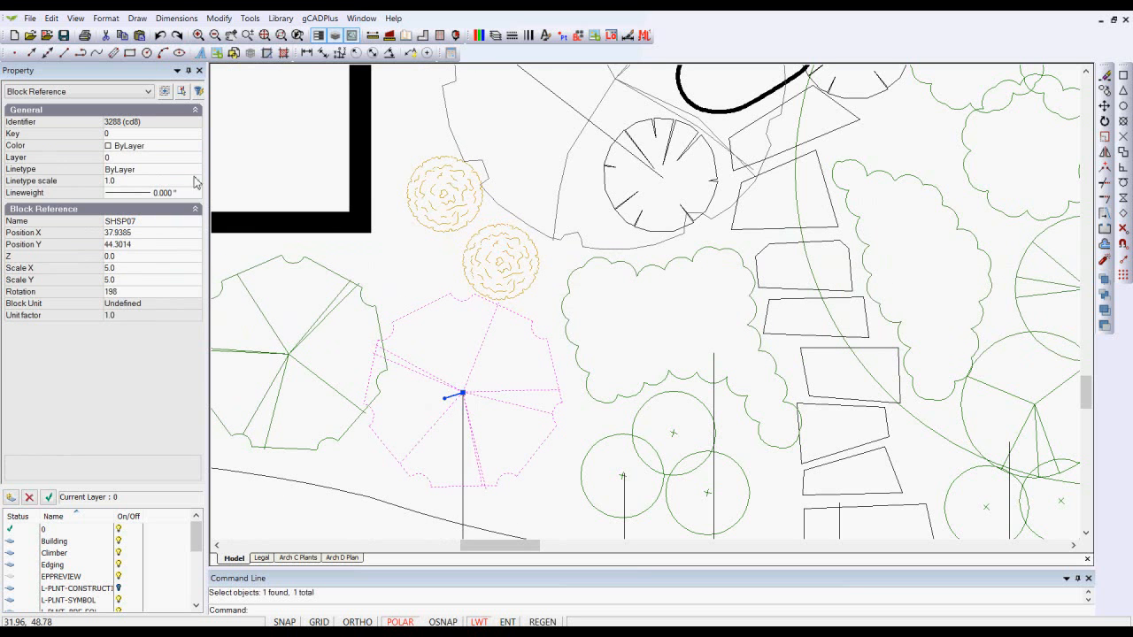
click(189, 161)
click(194, 158)
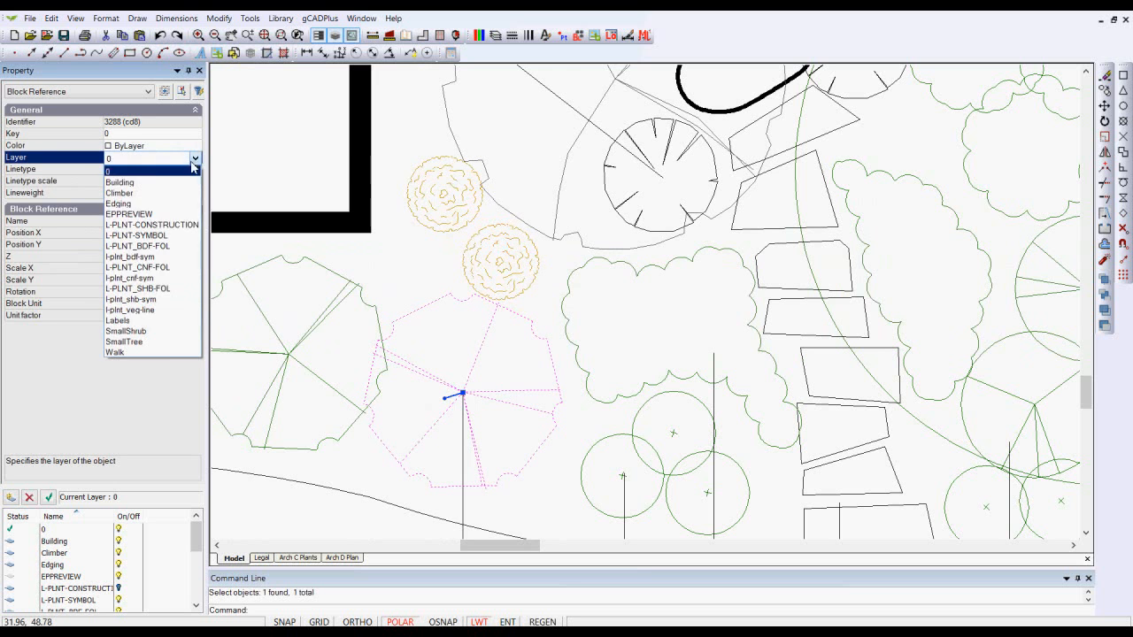
click(163, 279)
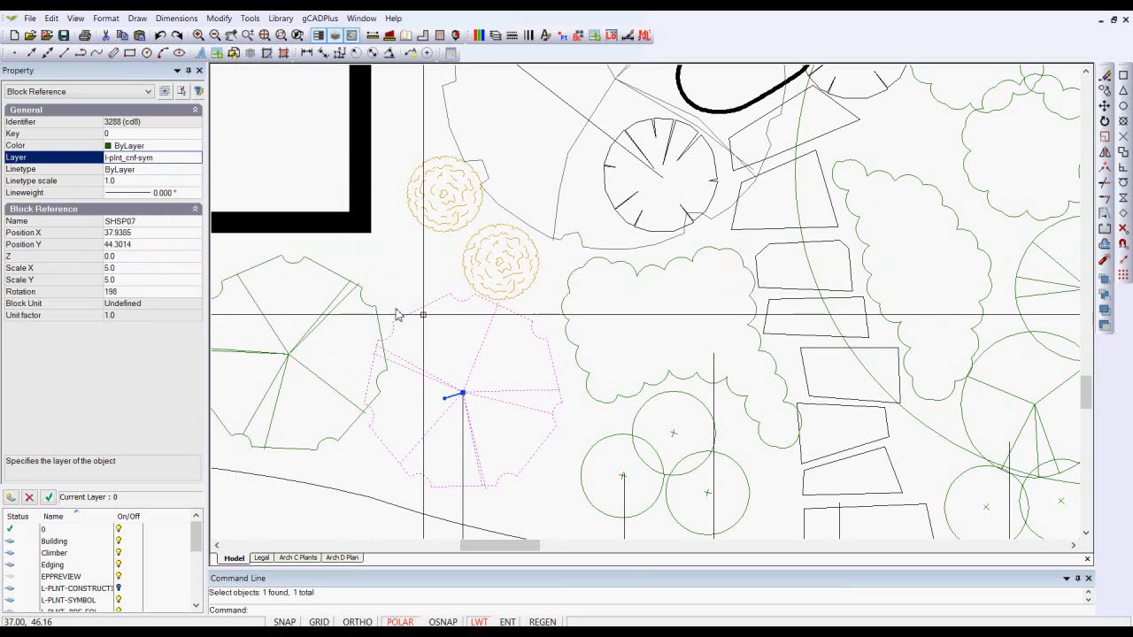
key(Escape)
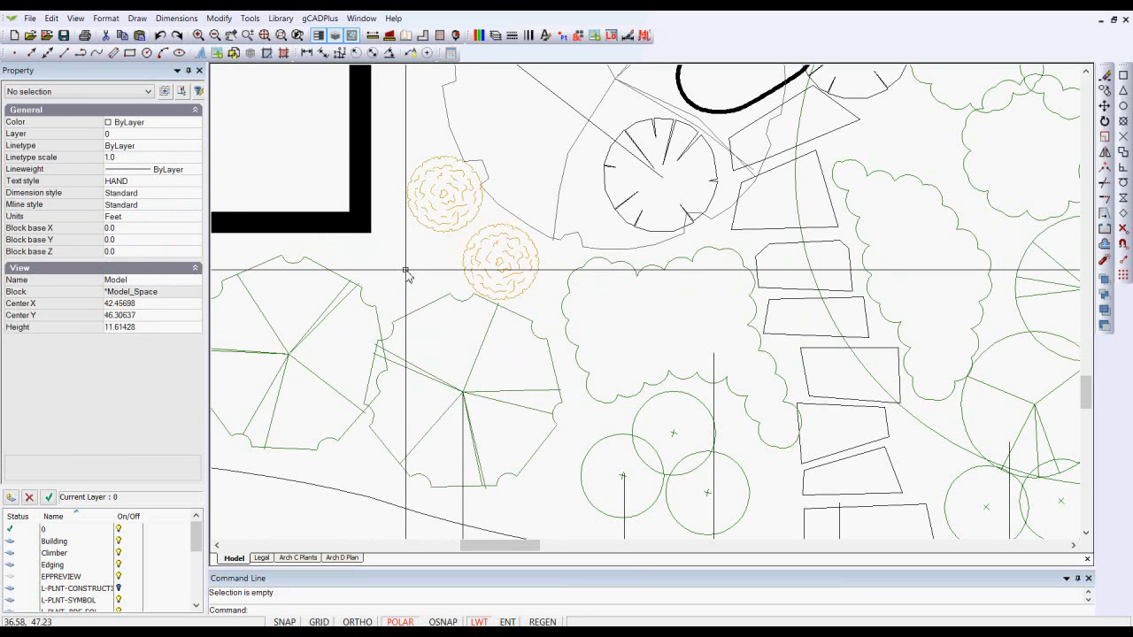
- Open the central tree symbol block in the block editor
click(443, 382)
right_click(451, 358)
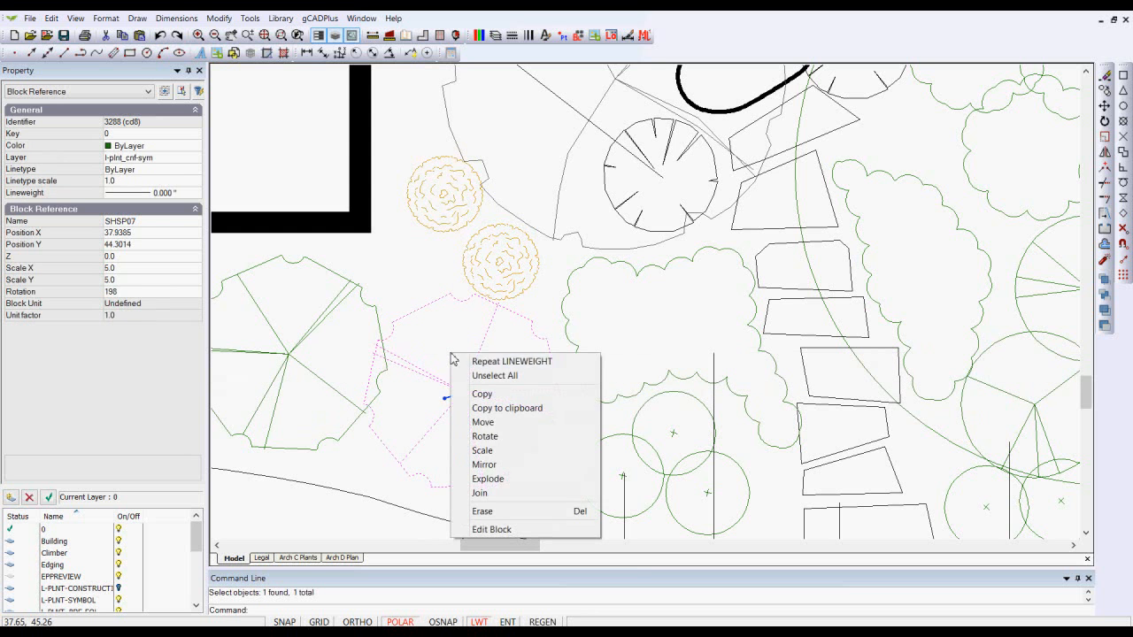
click(496, 529)
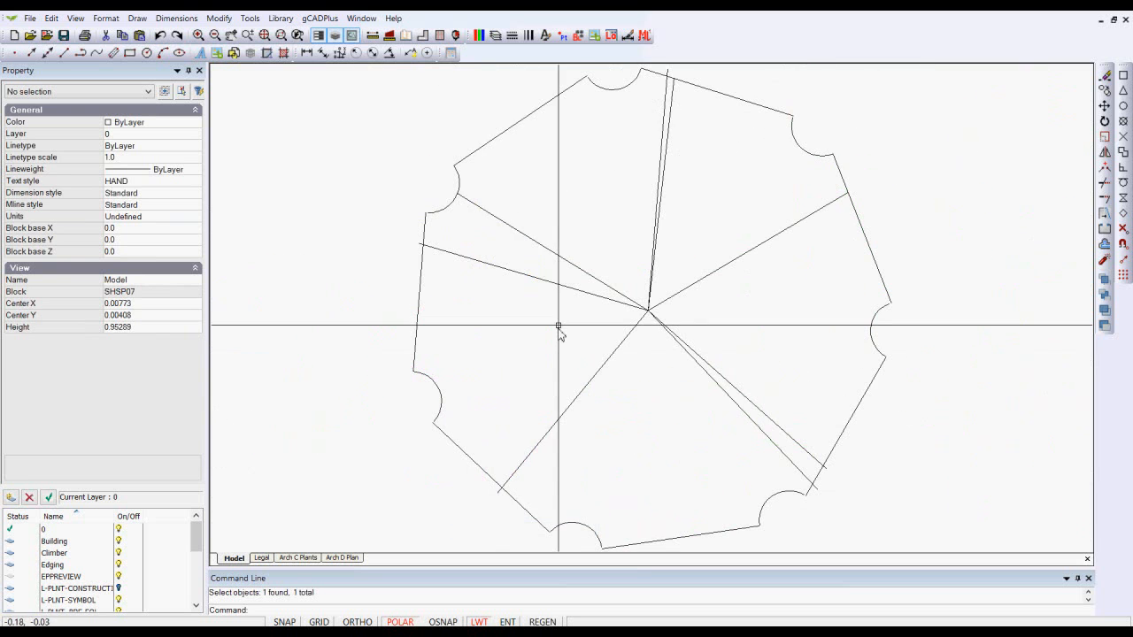
- Examine the layers of the lines, arc and polyline inside the tree block and close the block editor
click(507, 131)
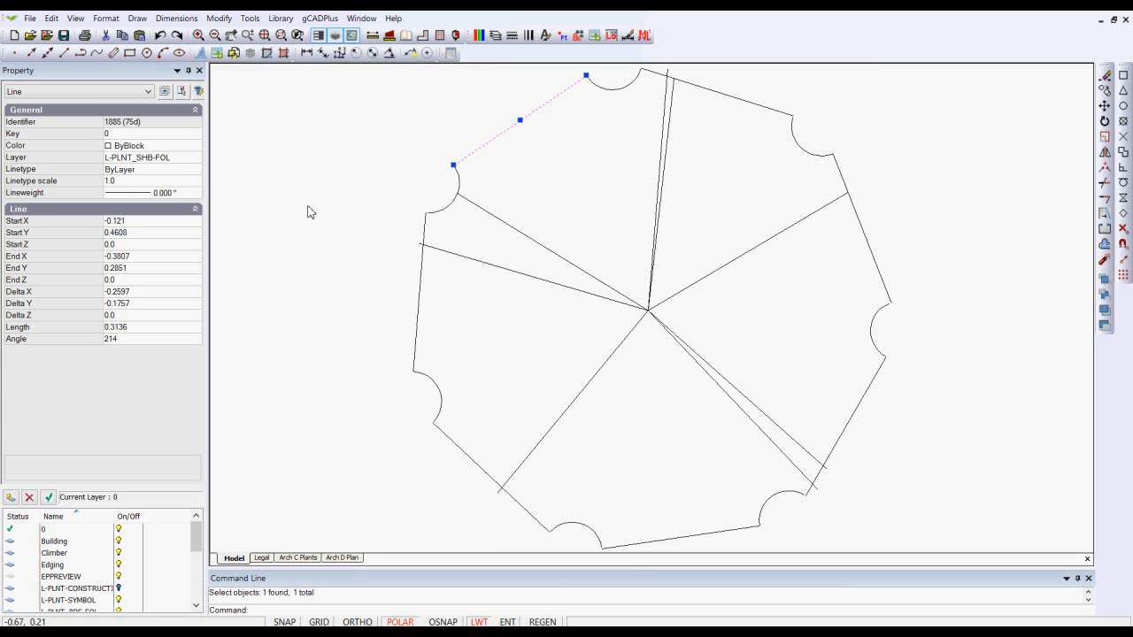
key(Escape)
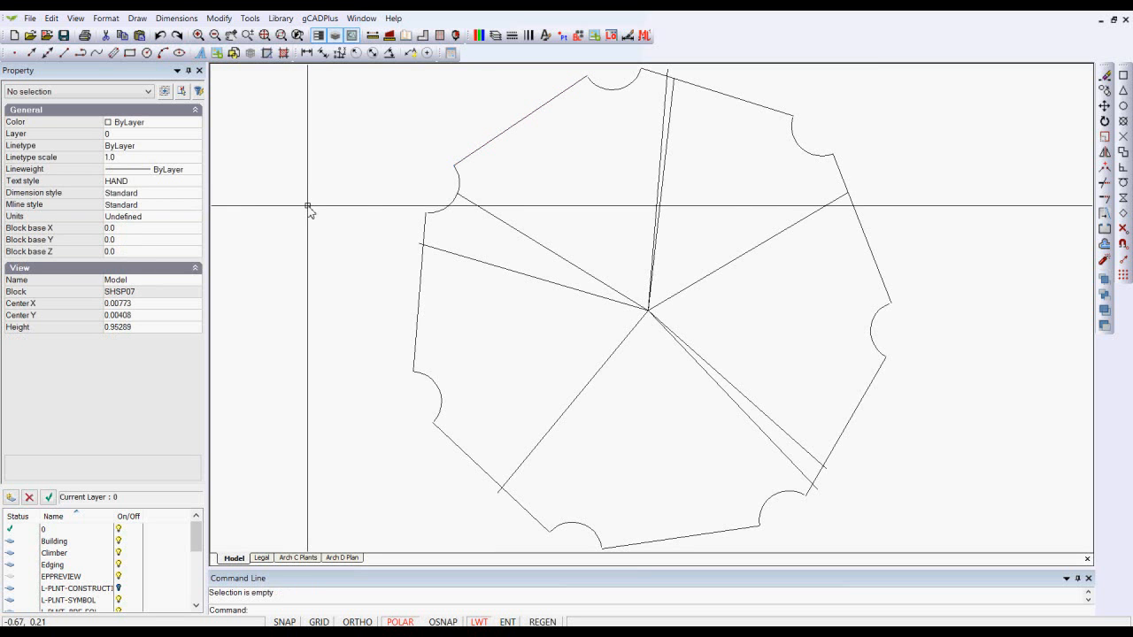
click(501, 221)
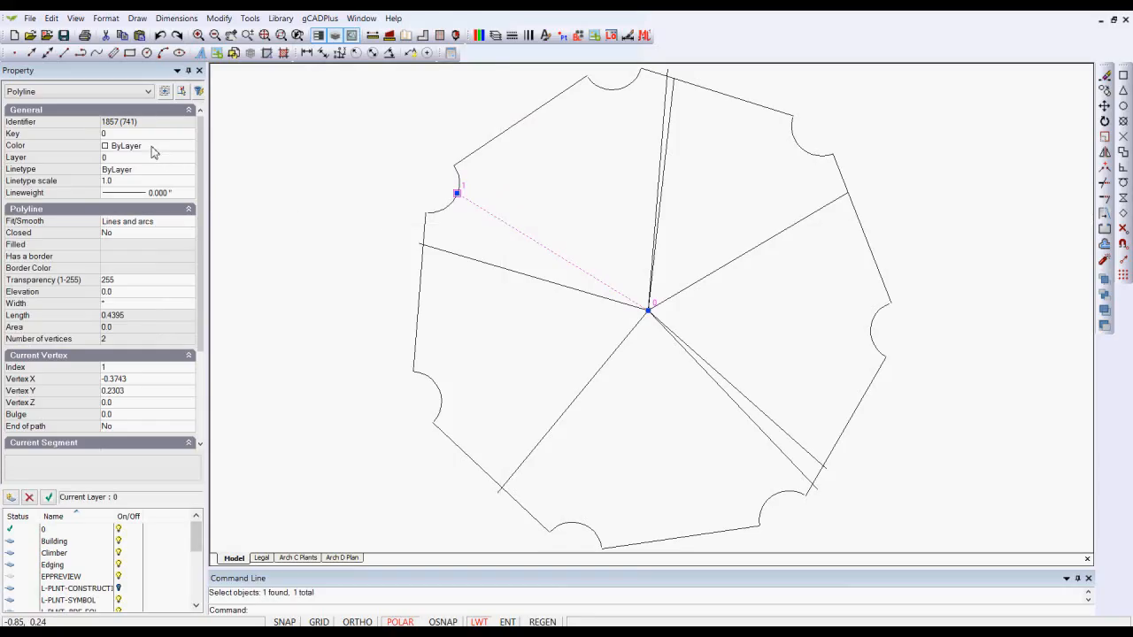
key(Escape)
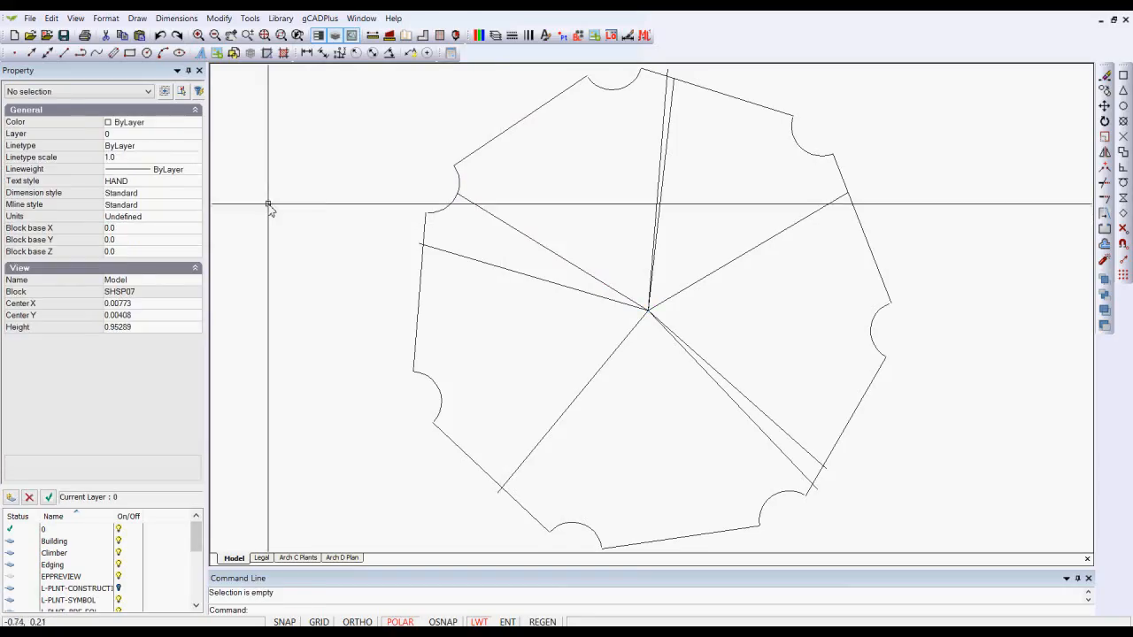
click(480, 149)
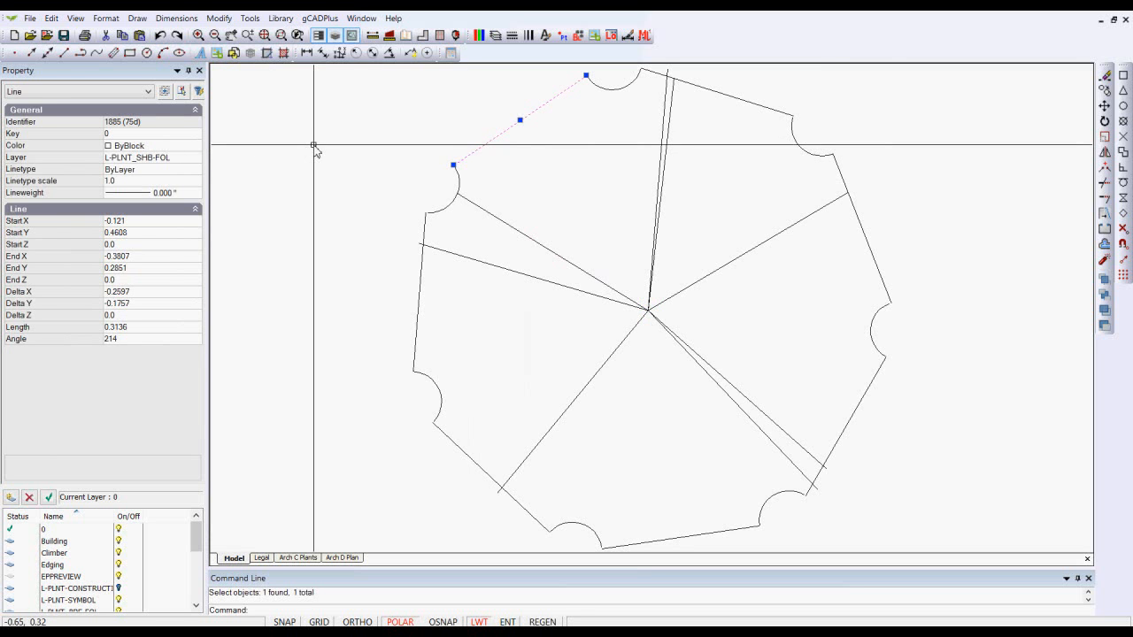
key(Escape)
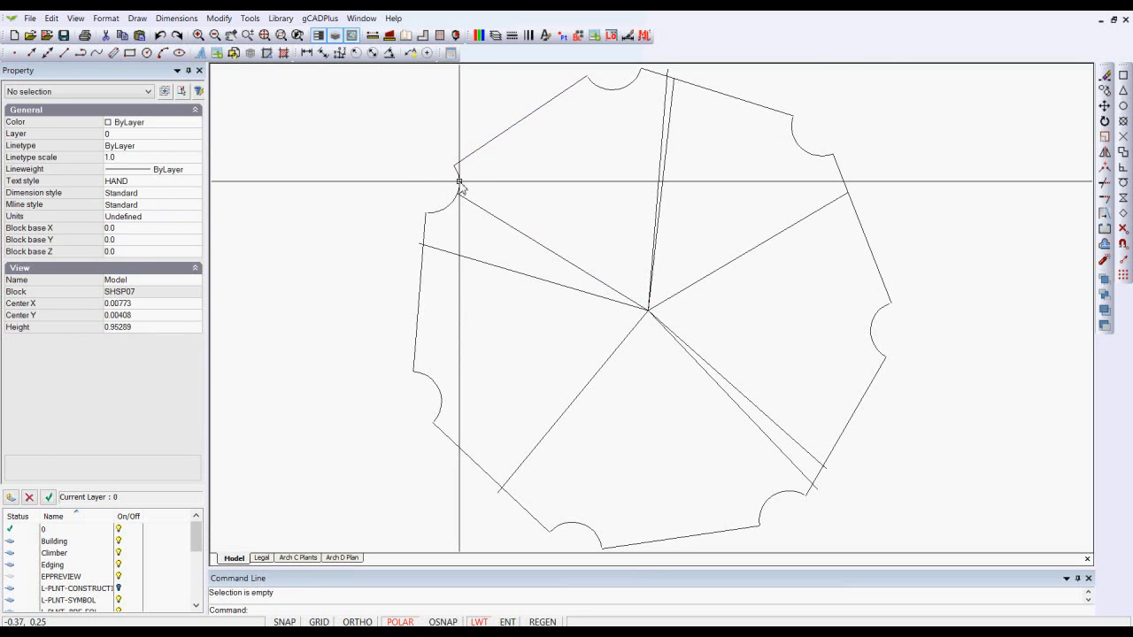
click(460, 183)
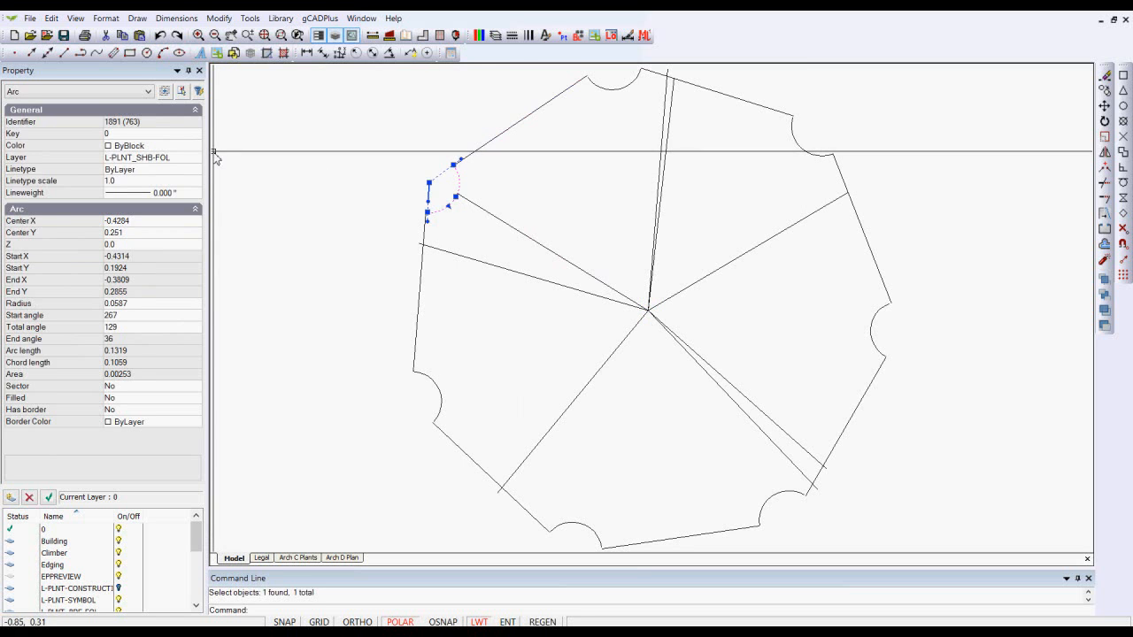
key(Escape)
click(531, 240)
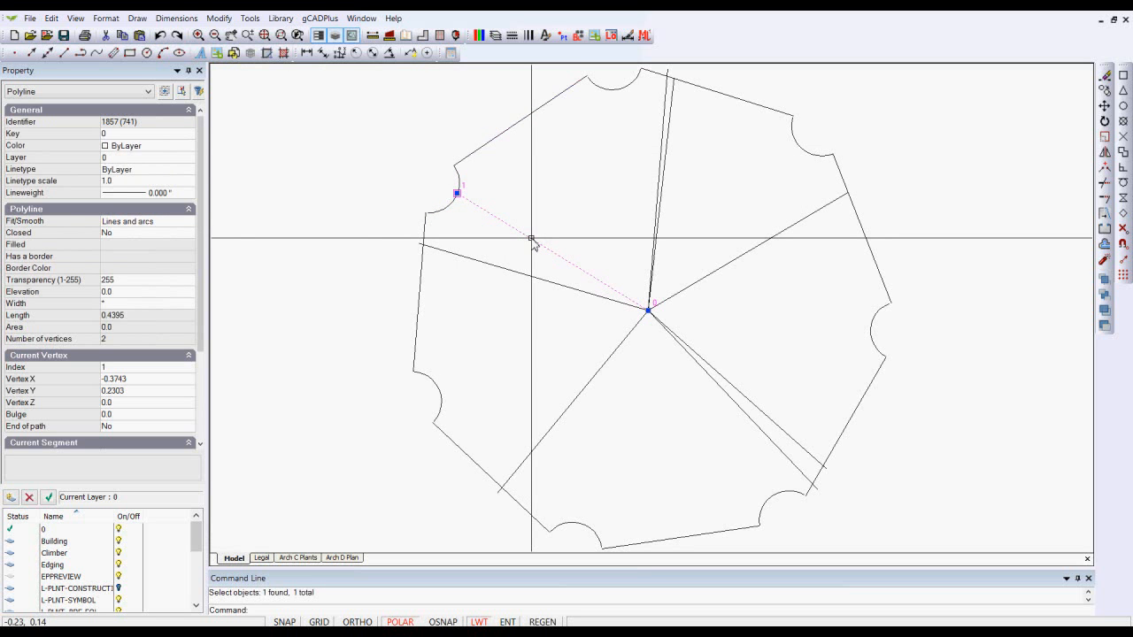
key(Escape)
right_click(541, 203)
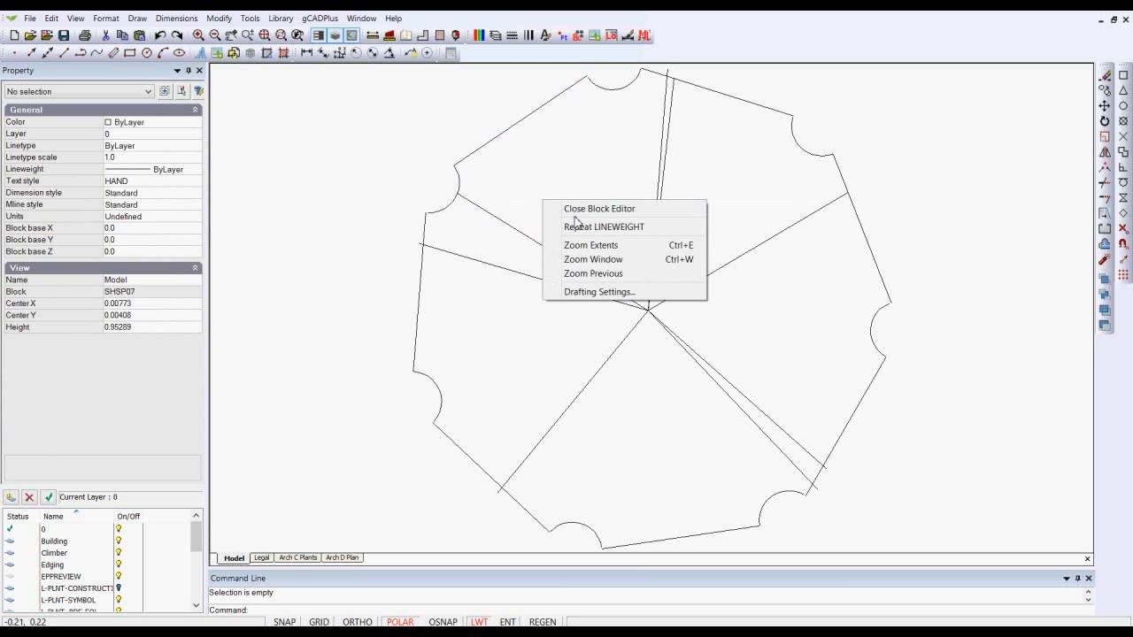
click(572, 210)
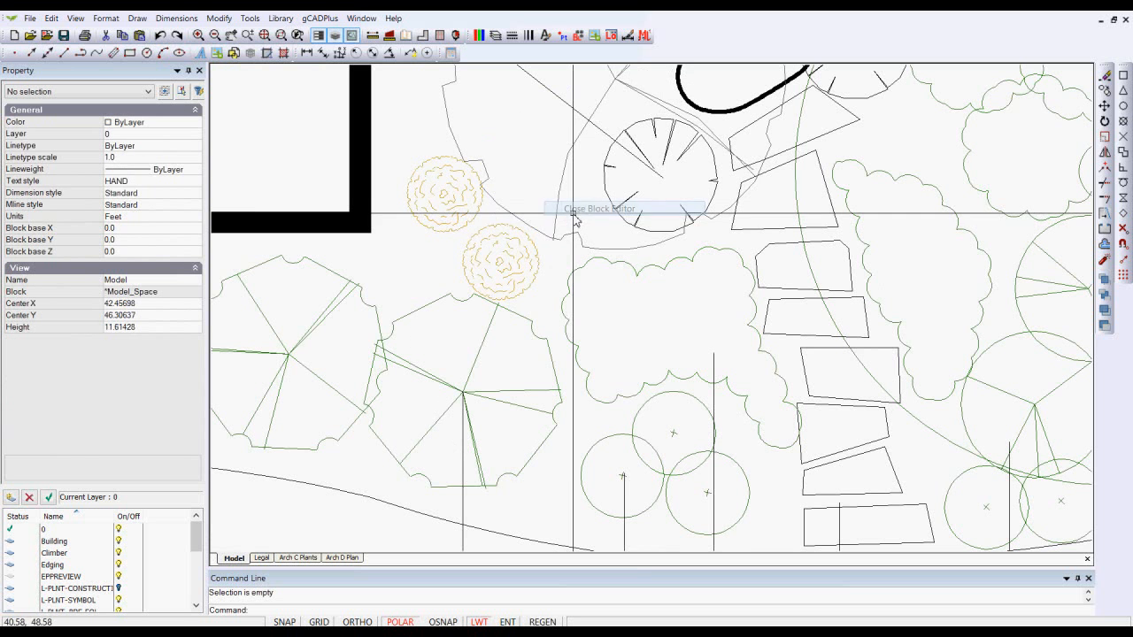
- Open the orange shrub block in the block editor and inspect one of its lines
click(506, 264)
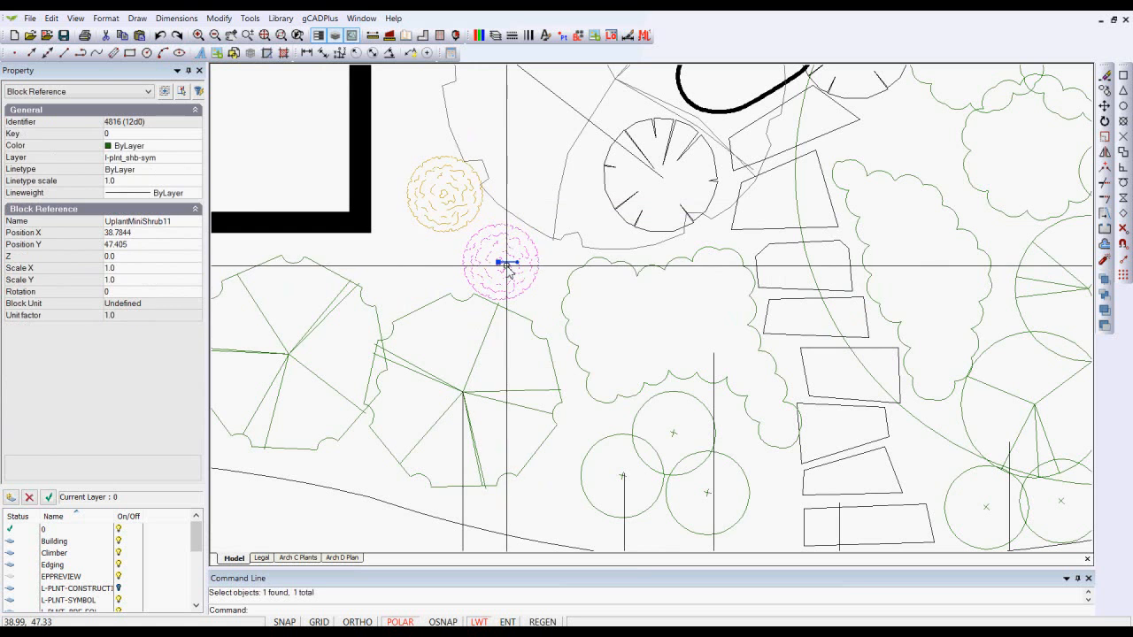
right_click(506, 265)
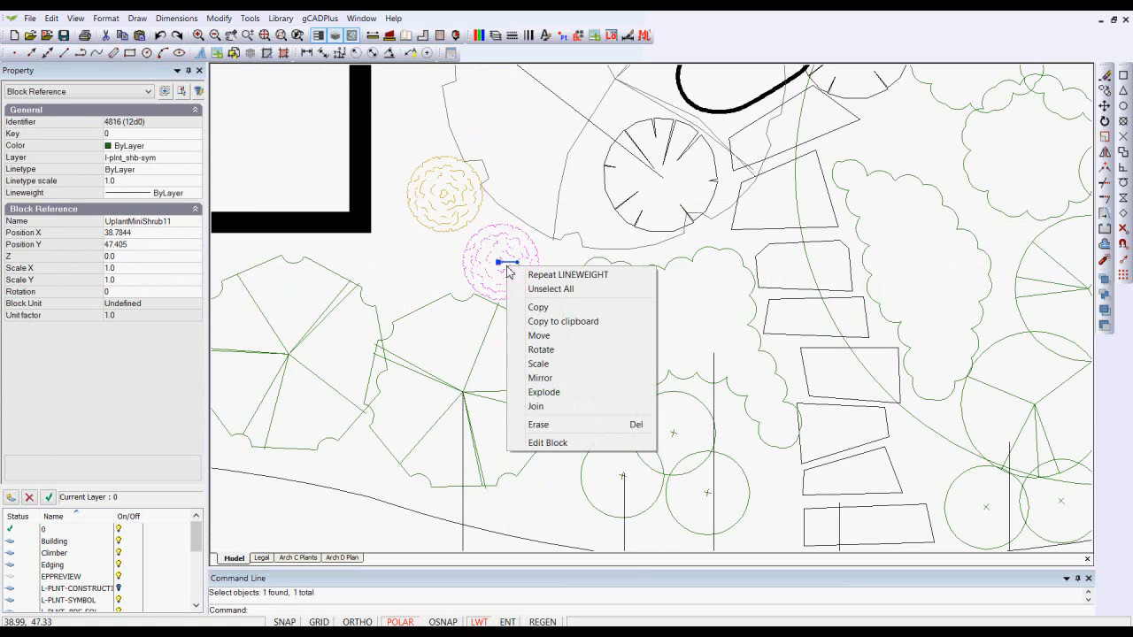
click(563, 444)
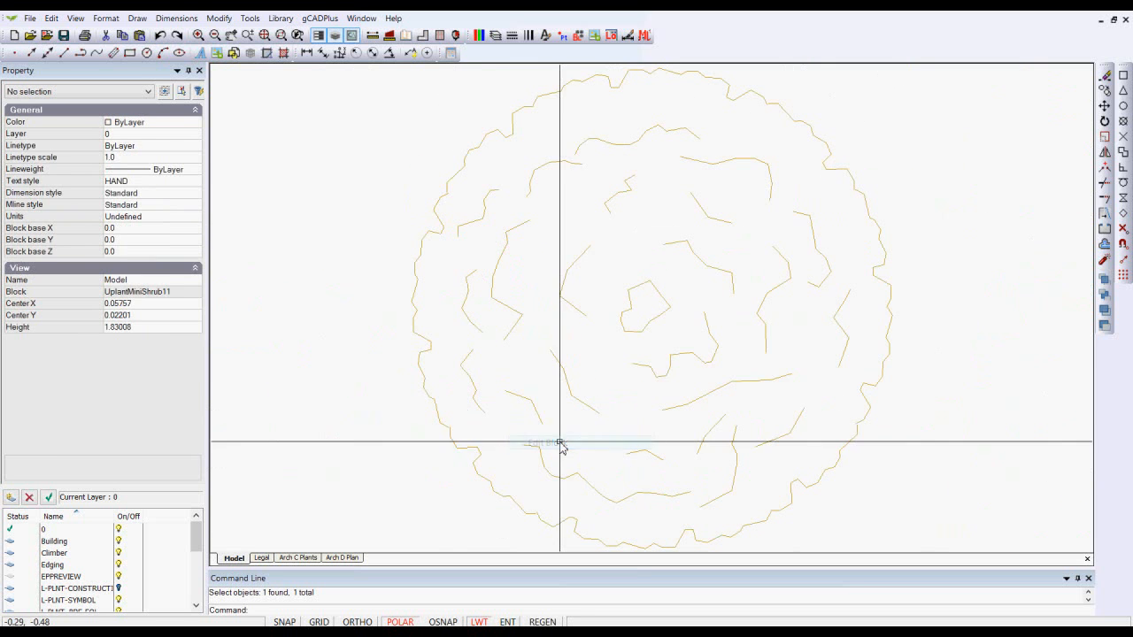
click(574, 311)
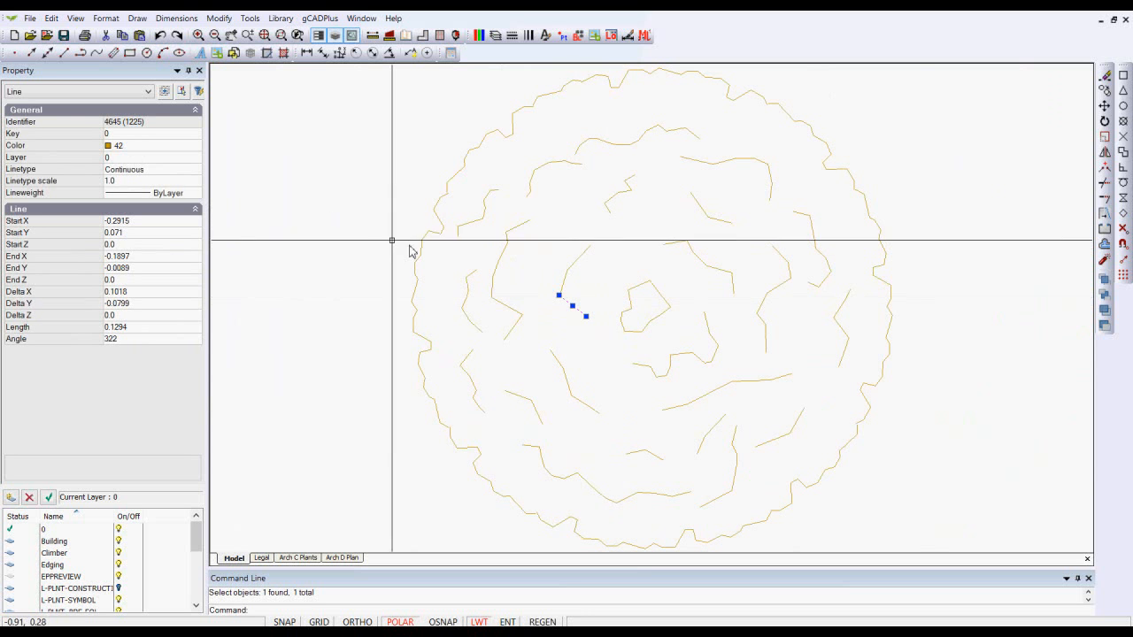
key(Escape)
- Set the colour of all lines in the orange shrub block to 30 and close the block editor
scroll(353, 234, down, 2)
scroll(353, 235, down, 1)
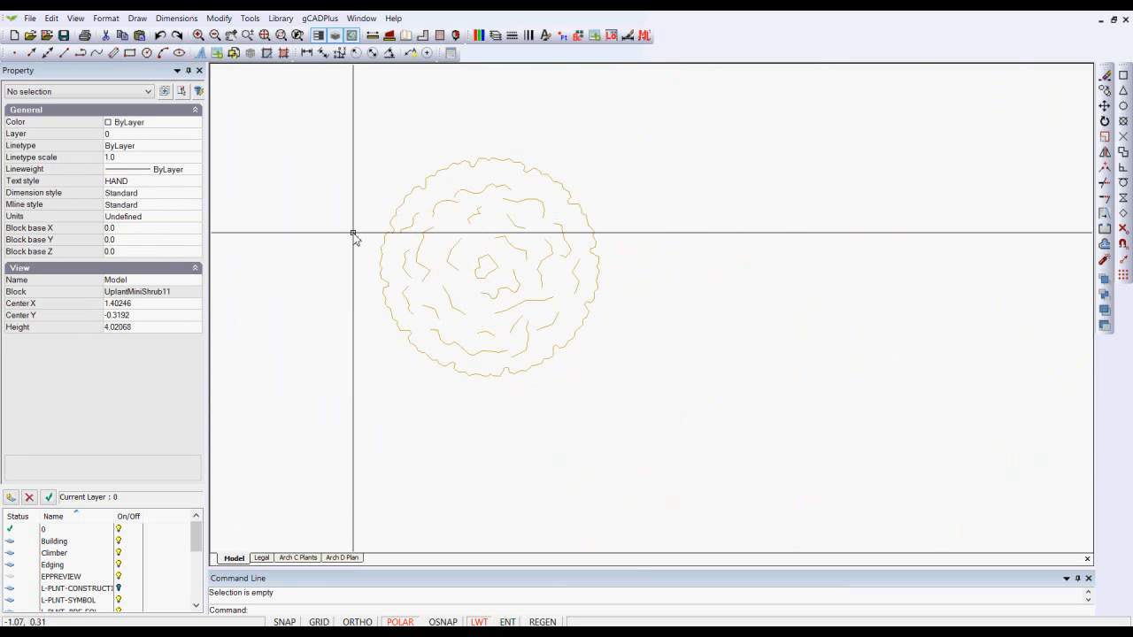
click(649, 416)
click(327, 120)
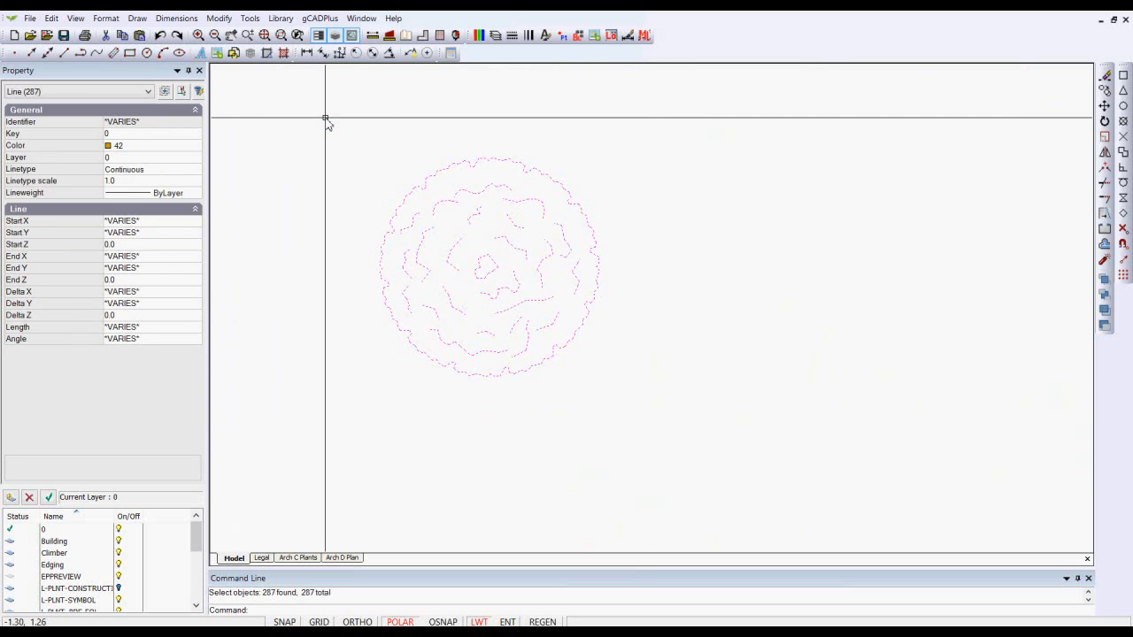
right_click(325, 119)
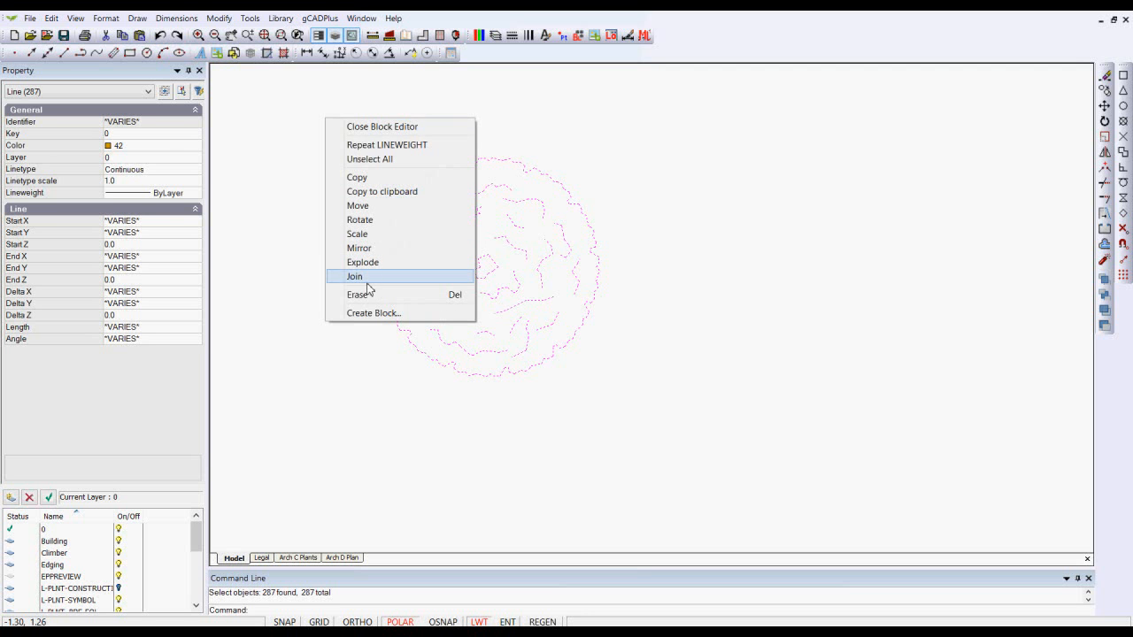
click(194, 147)
click(195, 149)
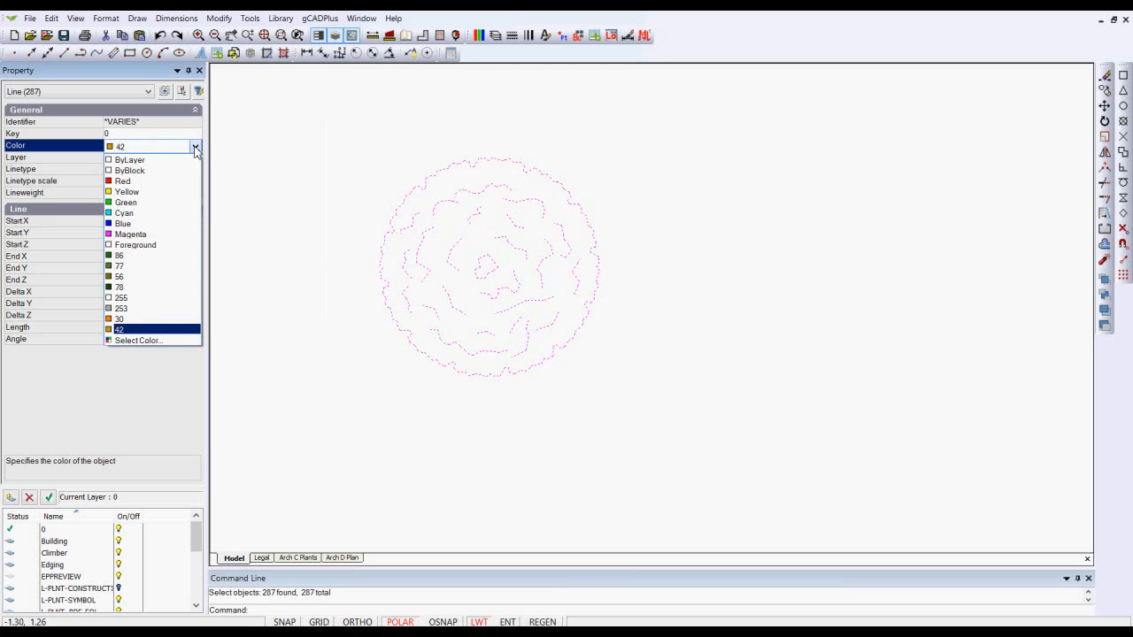
click(156, 319)
right_click(282, 296)
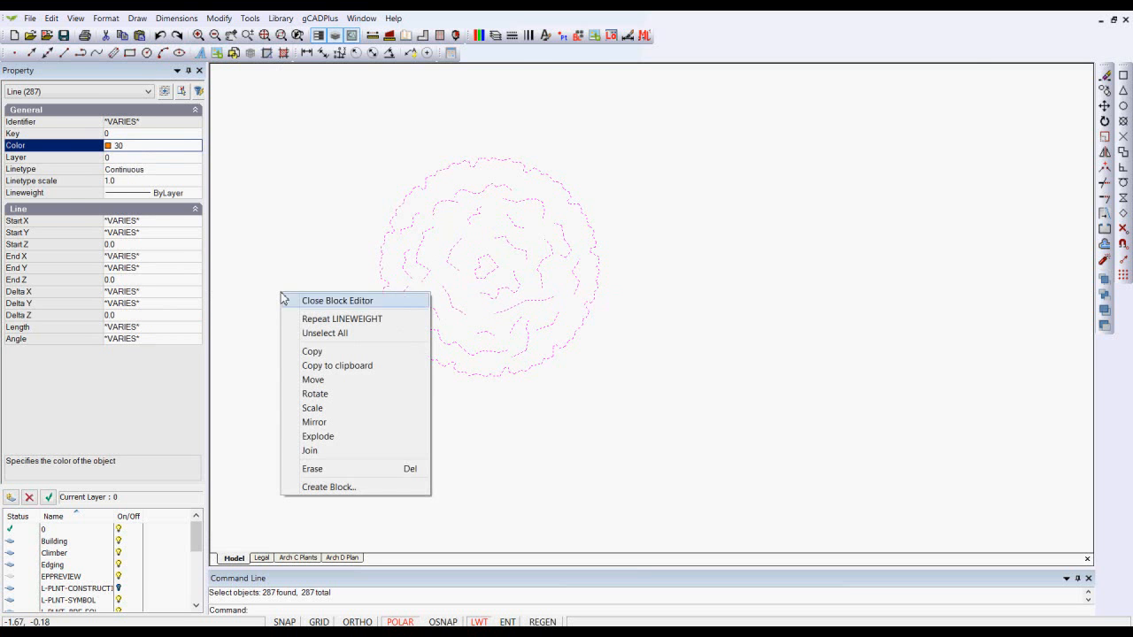
click(329, 301)
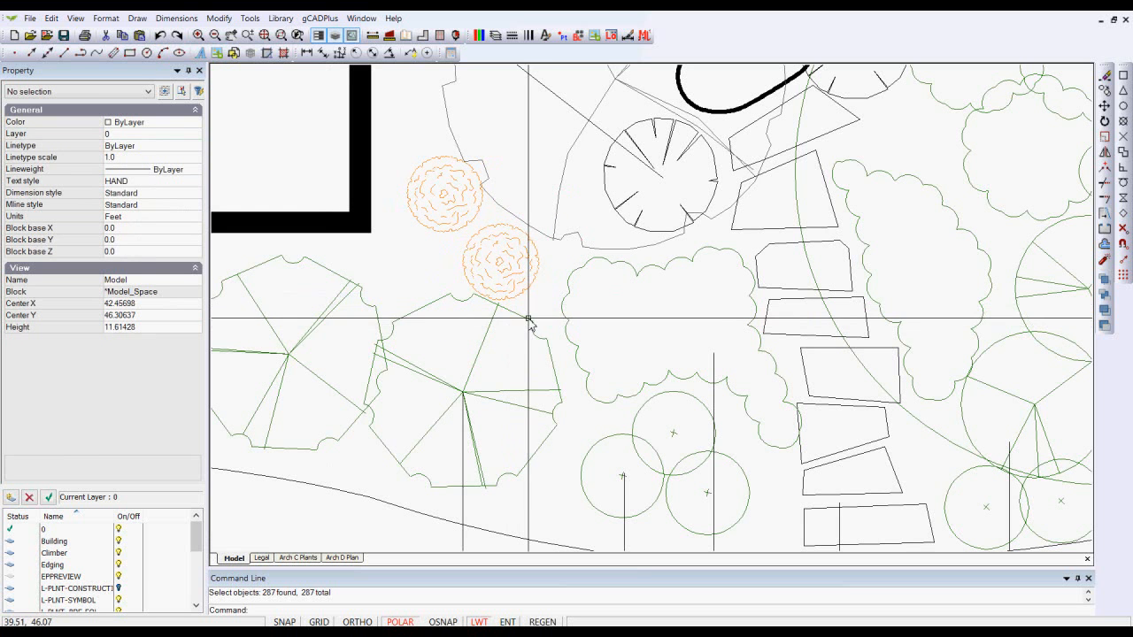
- Reopen the shrub block UplantMiniShrub11, set all its lines to Magenta, and close the block editor
scroll(519, 288, up, 5)
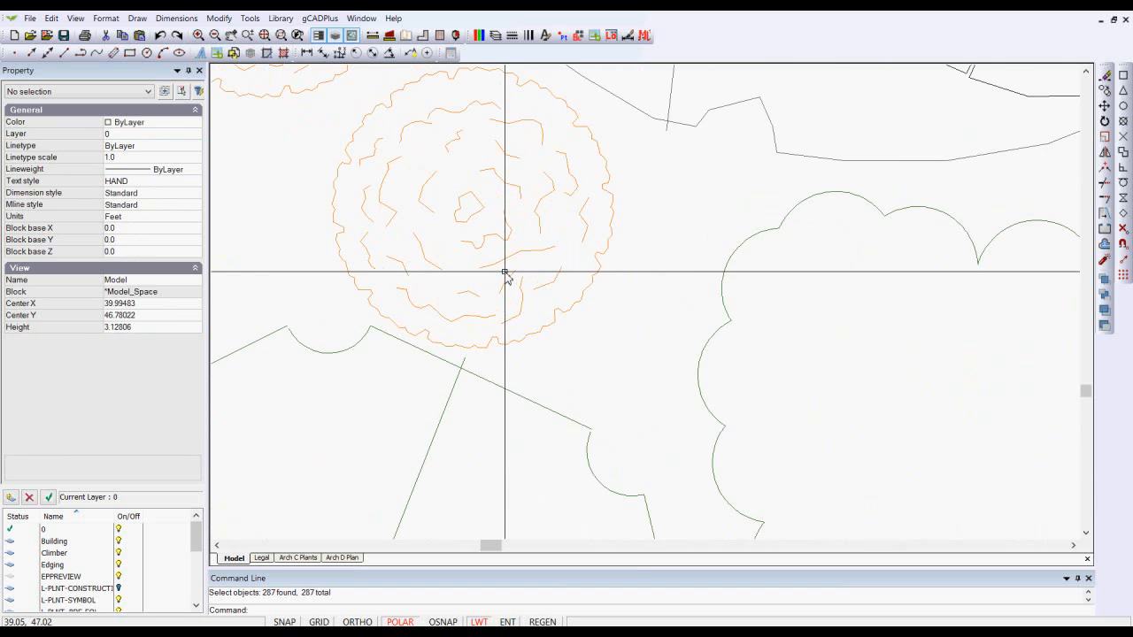
scroll(506, 274, down, 3)
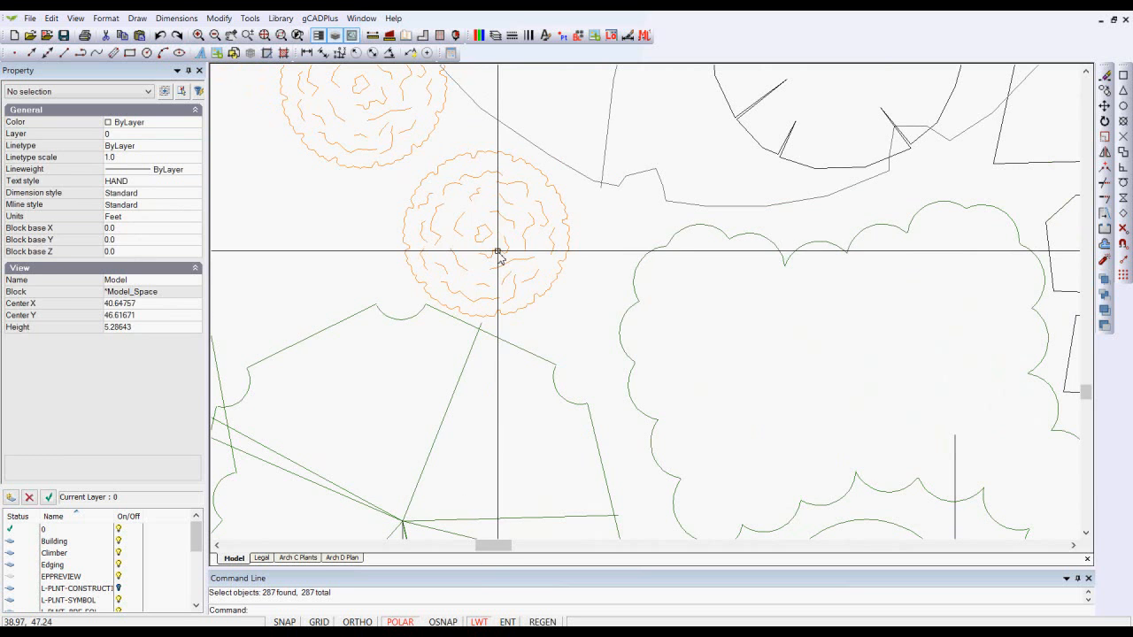
click(496, 251)
right_click(497, 251)
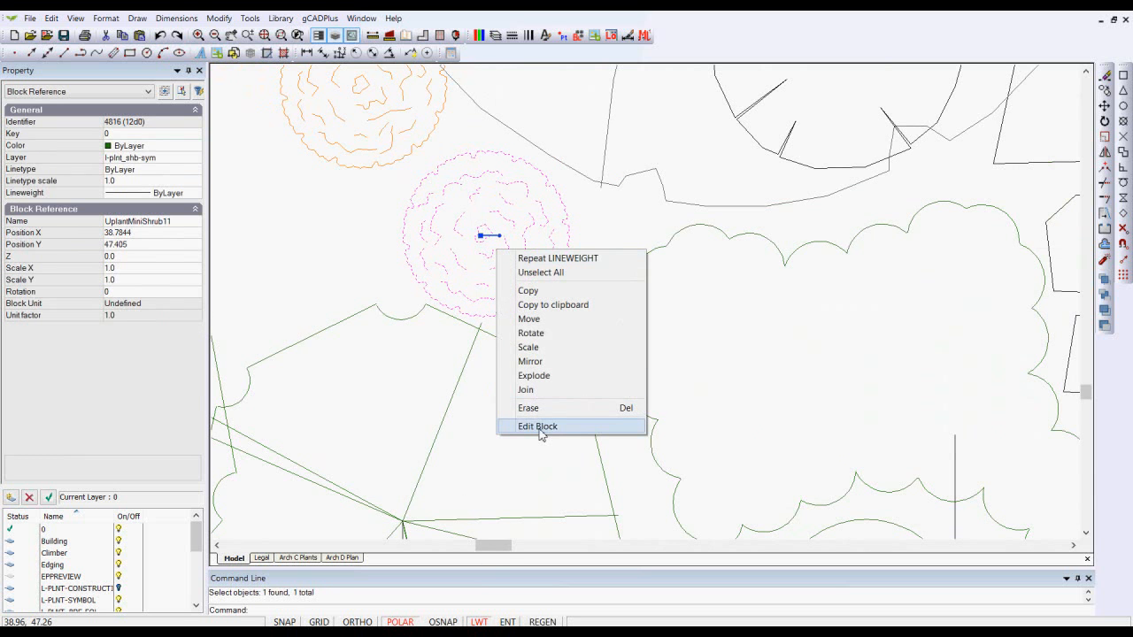
click(539, 426)
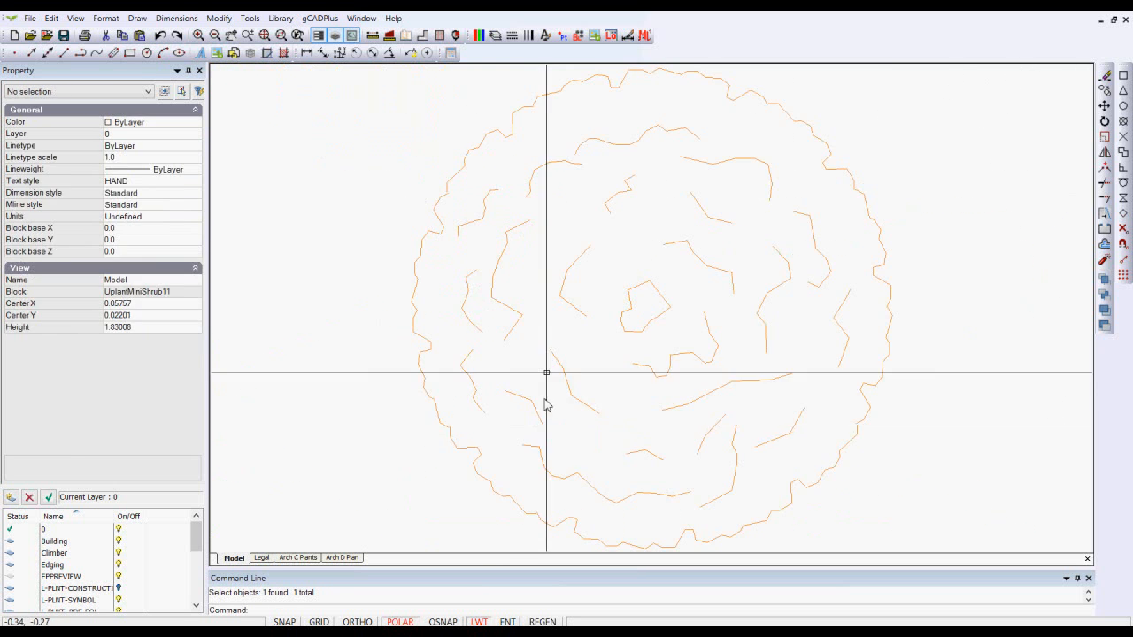
click(757, 482)
click(635, 396)
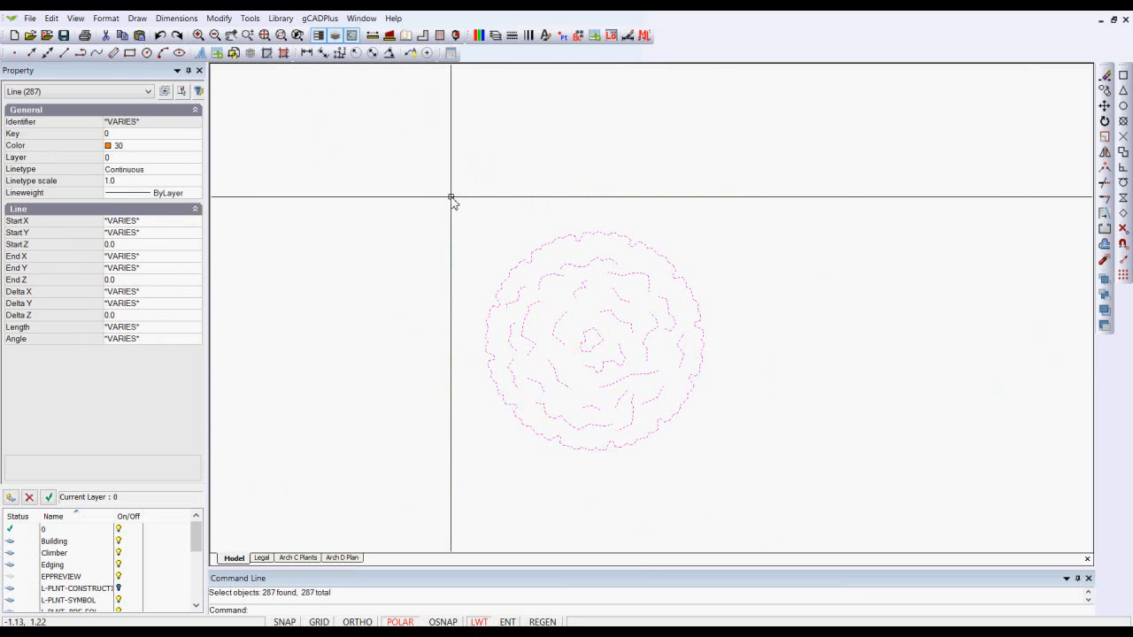
click(193, 153)
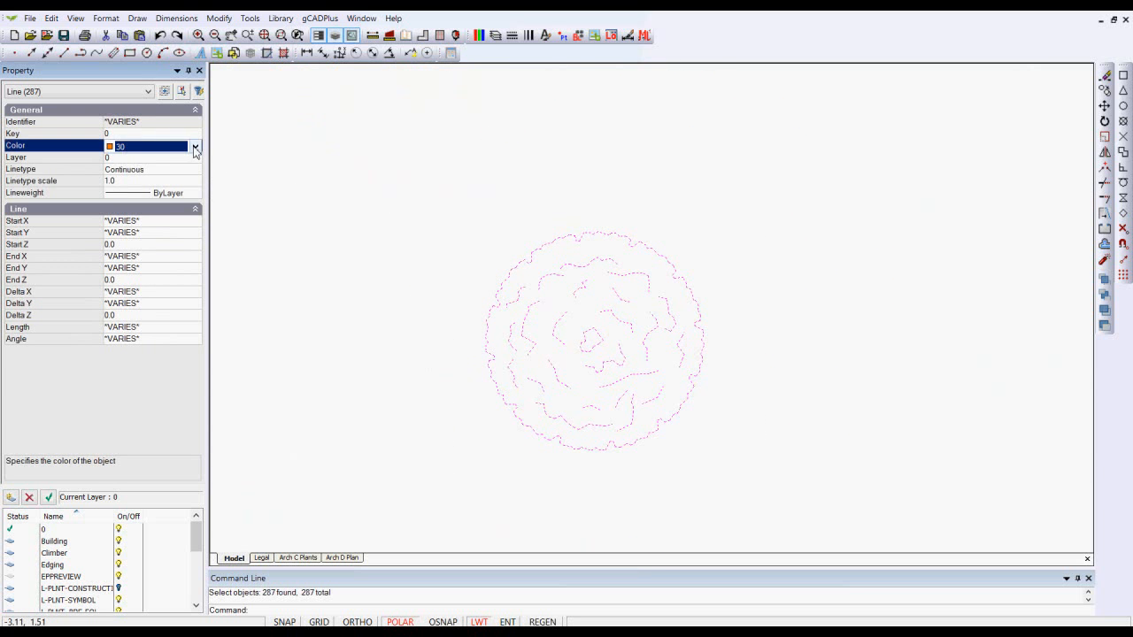
click(195, 146)
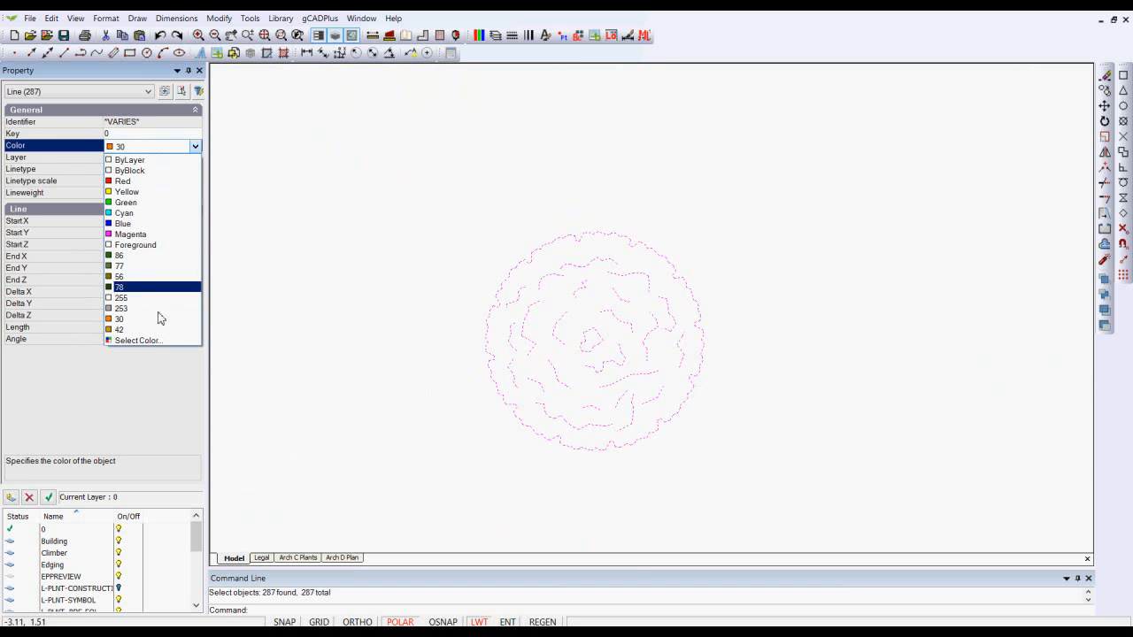
click(142, 235)
key(Escape)
right_click(329, 222)
click(376, 231)
- Move the lower shrub symbol block onto layer 0
scroll(502, 276, down, 1)
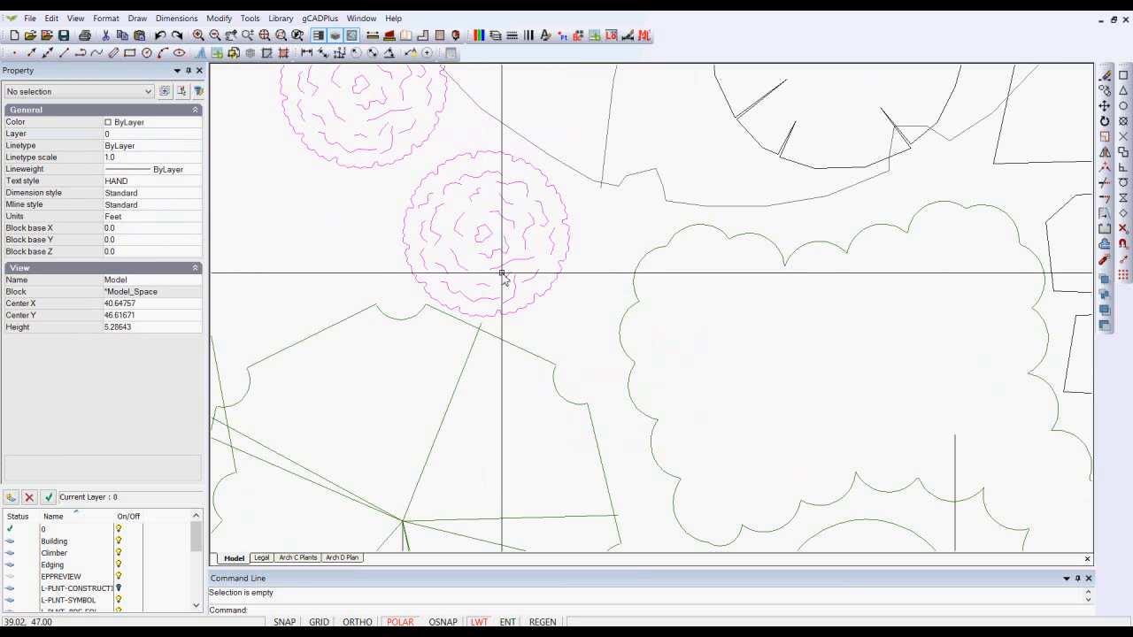
scroll(502, 277, down, 1)
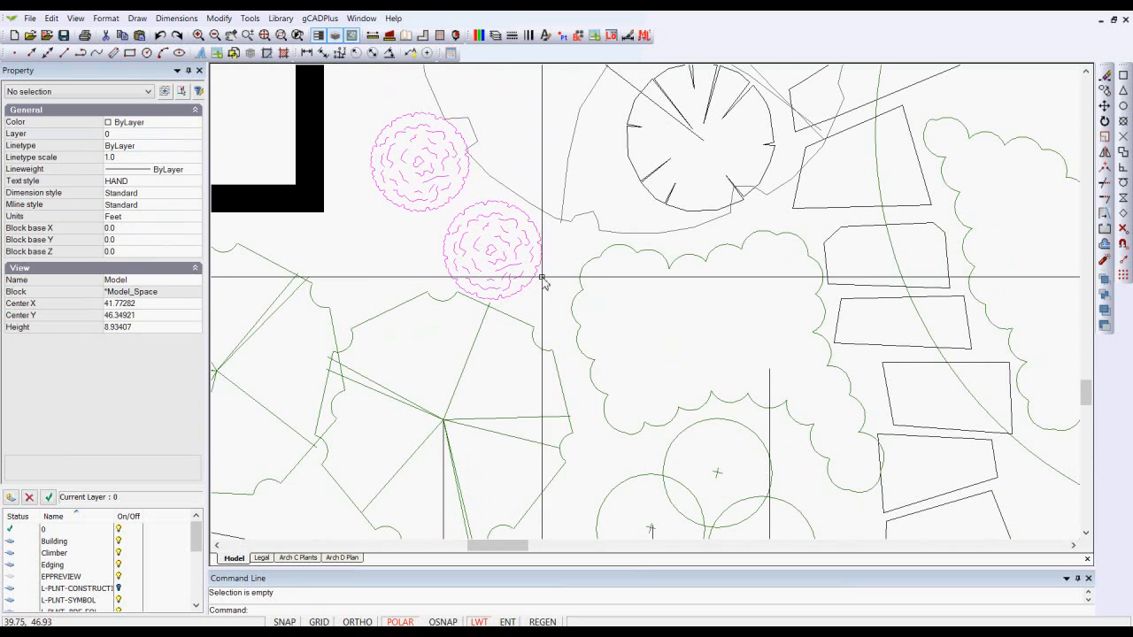
click(505, 261)
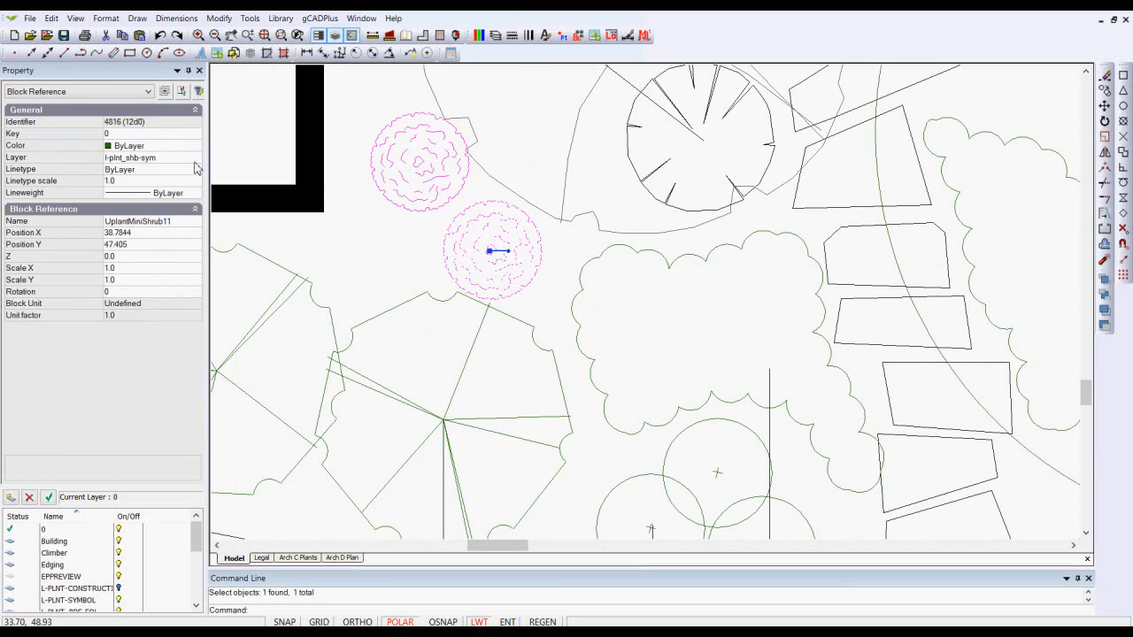
click(195, 164)
click(197, 157)
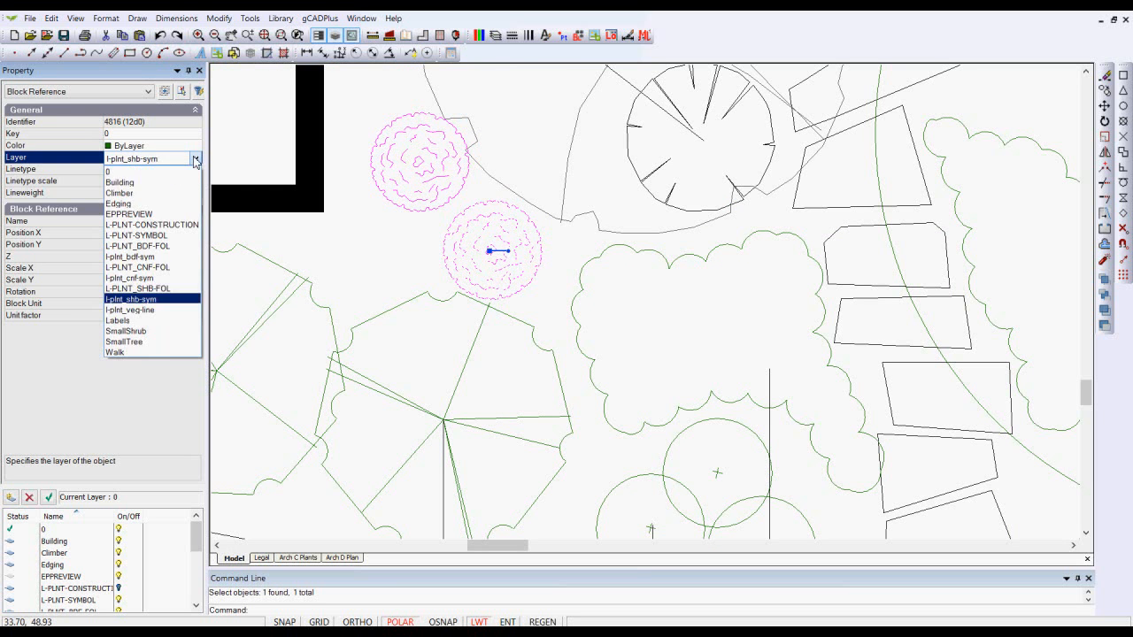
click(133, 170)
key(Escape)
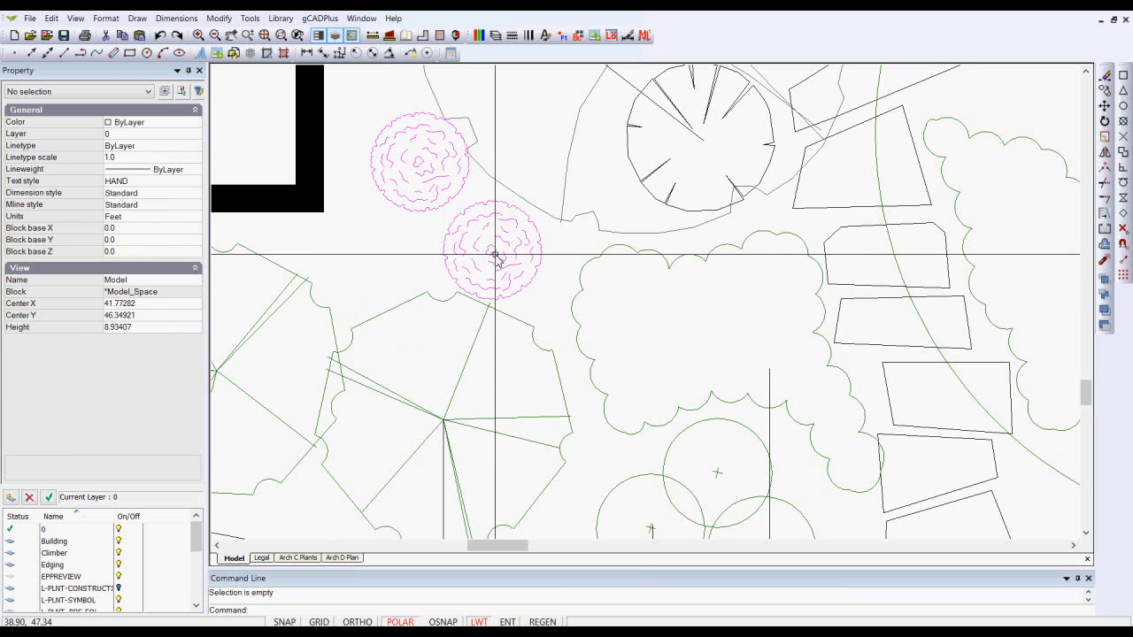
- Open the lower-left conifer symbol block SHSP07 in the block editor
click(458, 386)
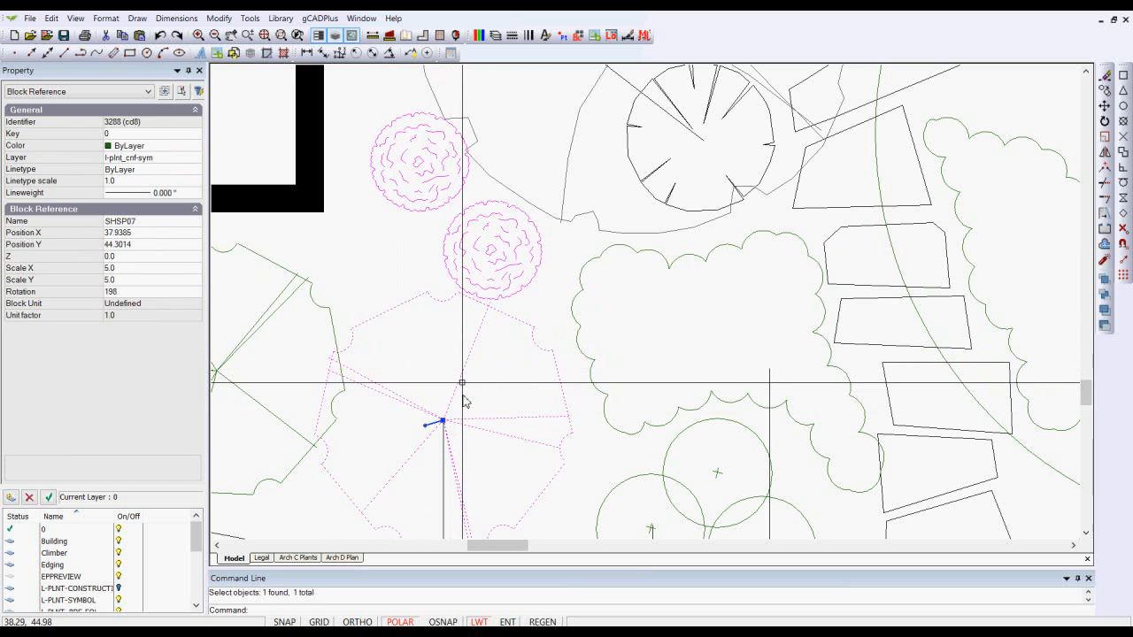
key(Escape)
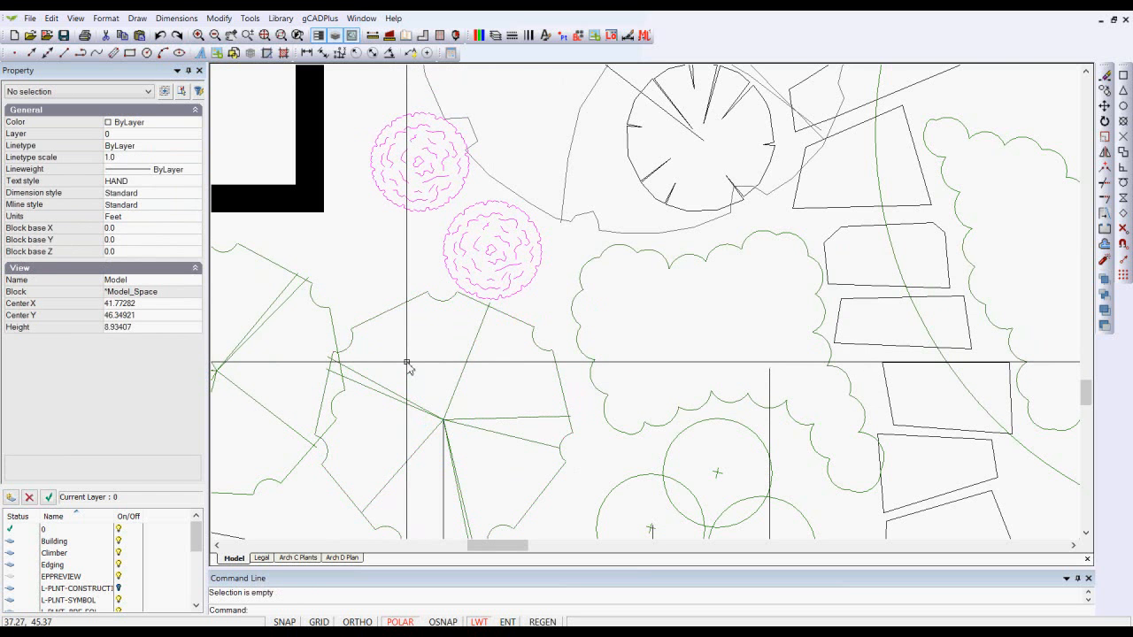
scroll(409, 367, down, 5)
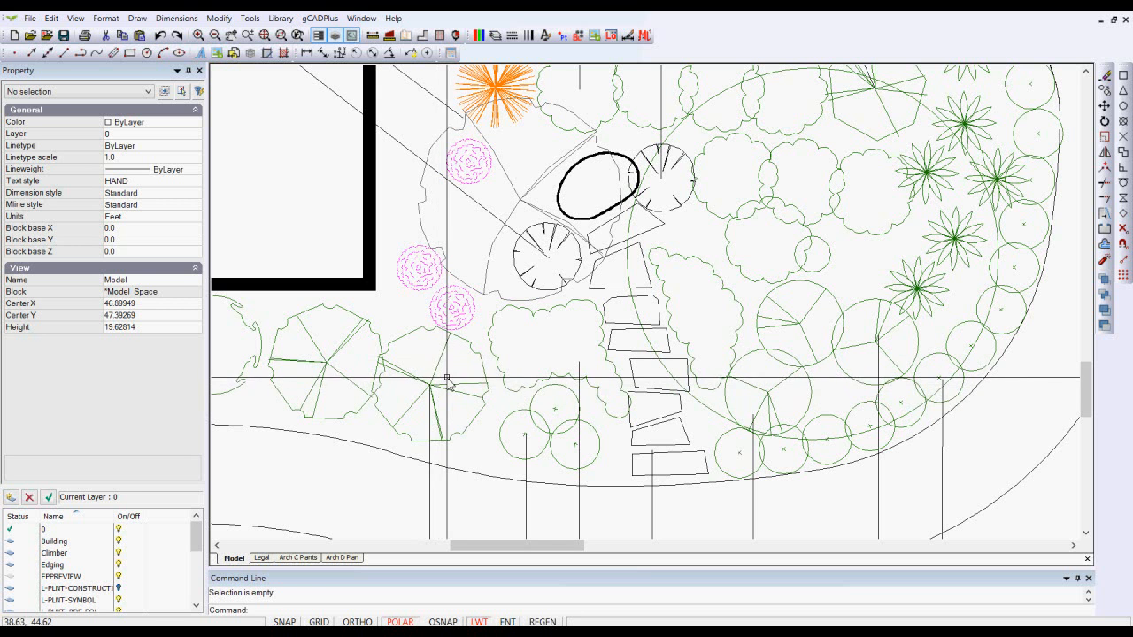
click(438, 387)
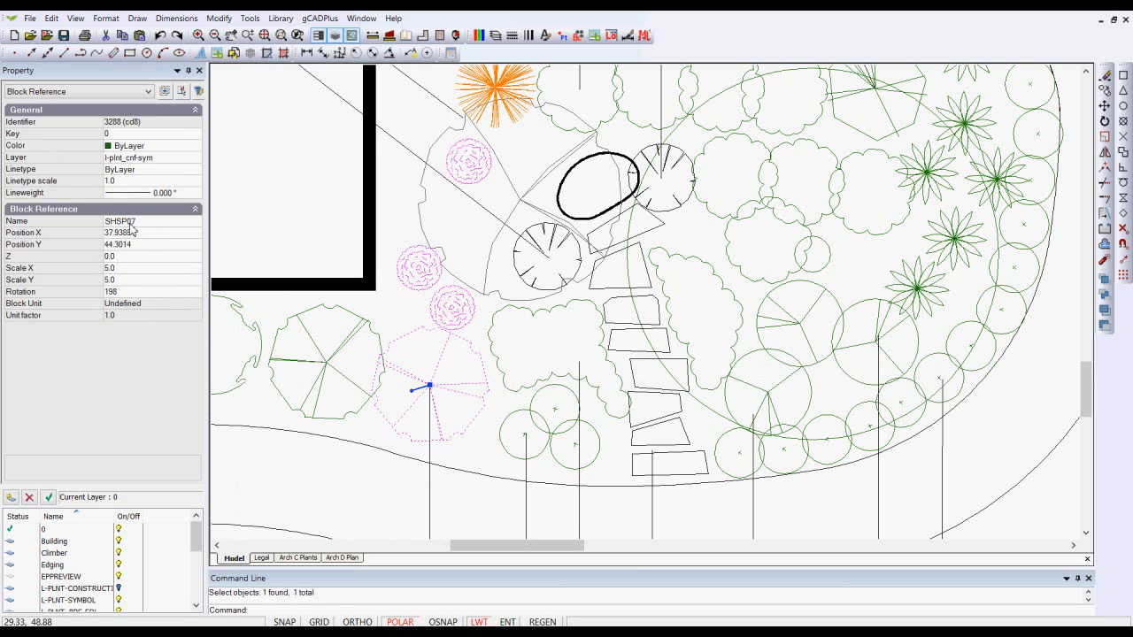
right_click(416, 376)
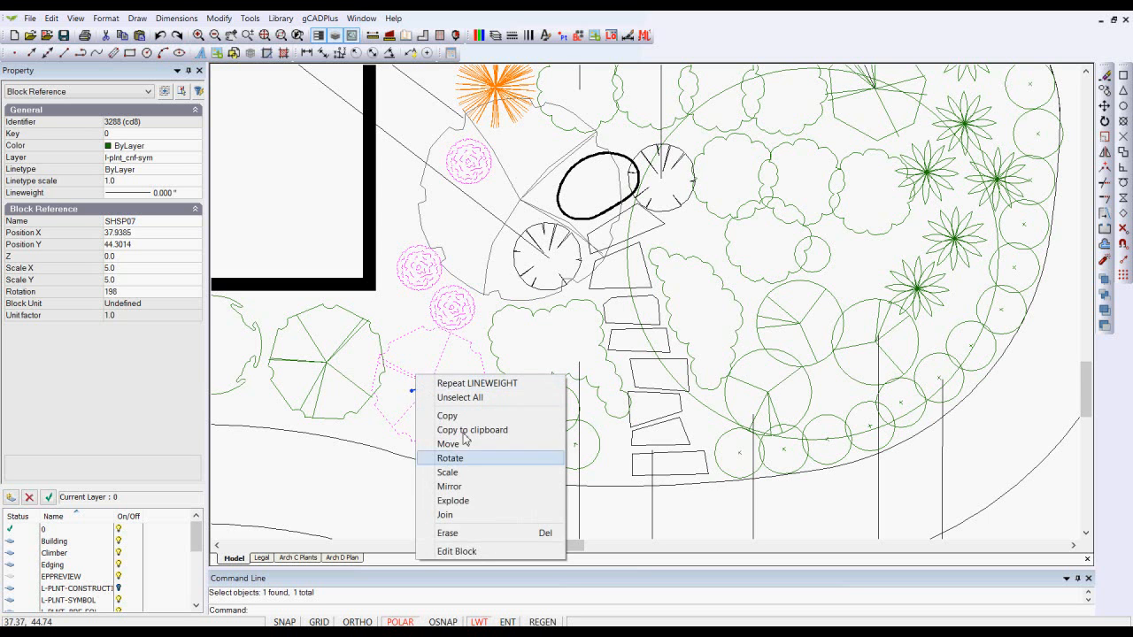
click(479, 552)
- Set the colour of all entities in the conifer block to 30 and close the block editor
scroll(469, 354, down, 3)
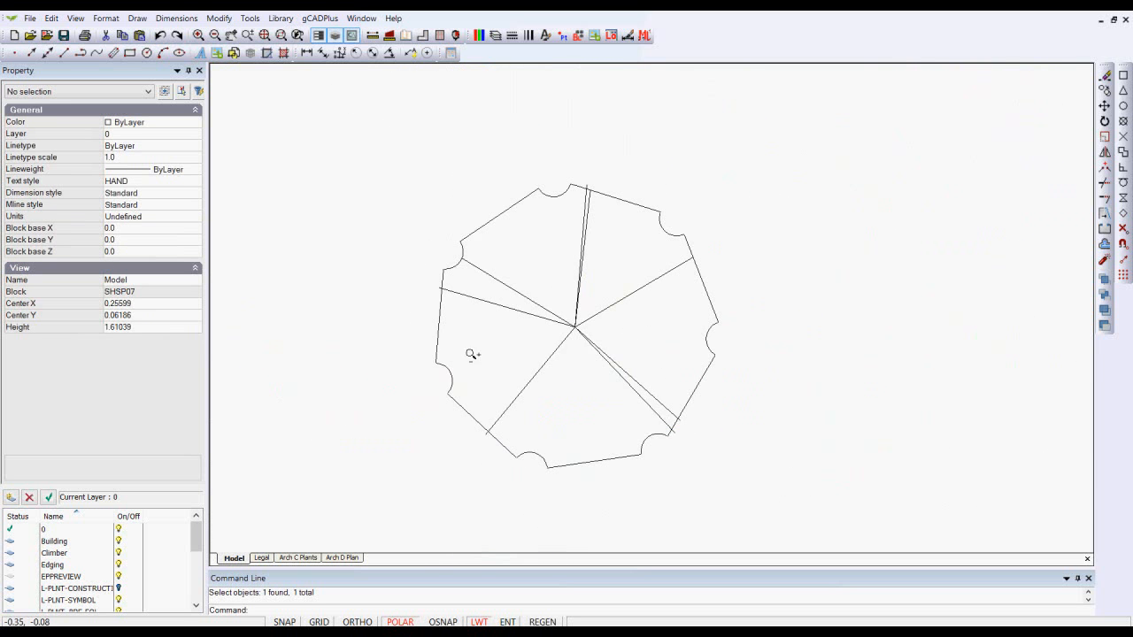
drag(842, 506, 362, 142)
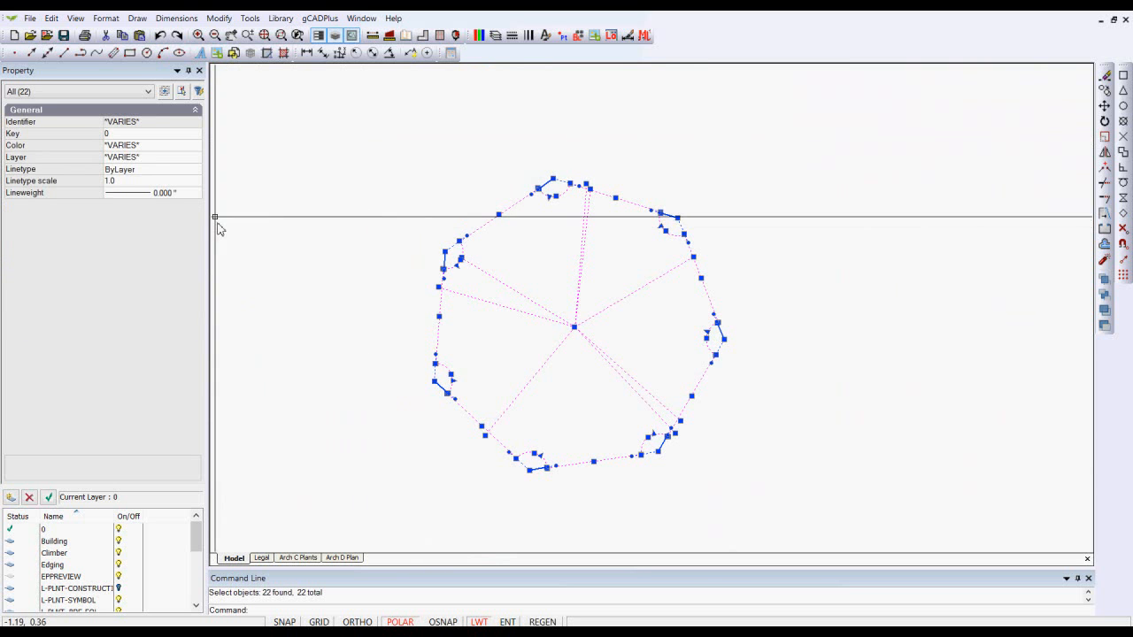
click(168, 147)
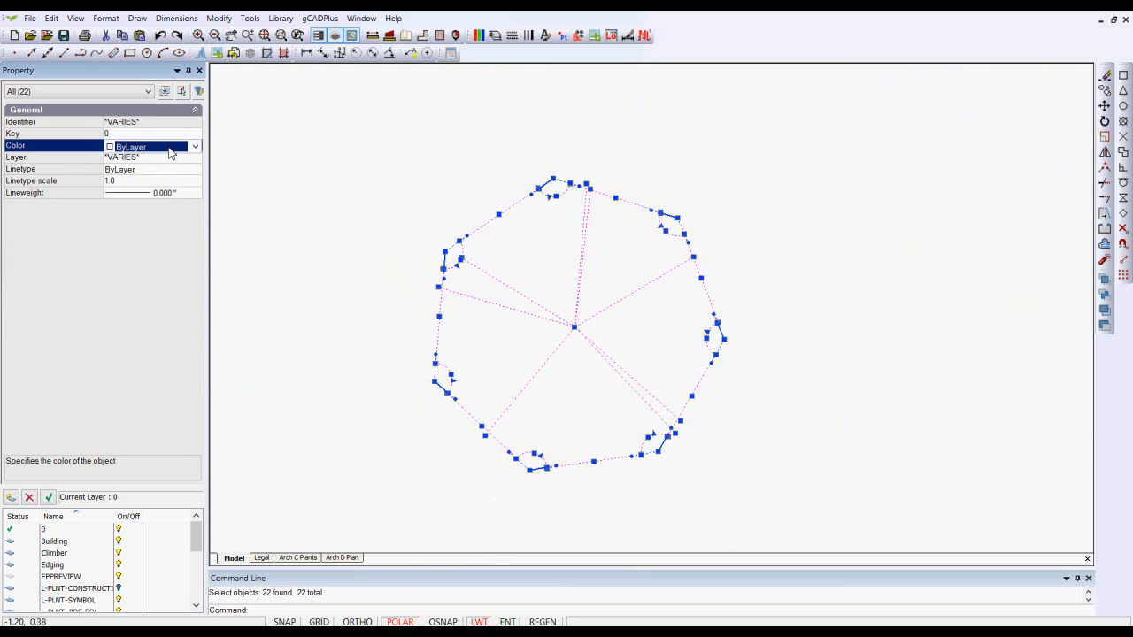
click(195, 147)
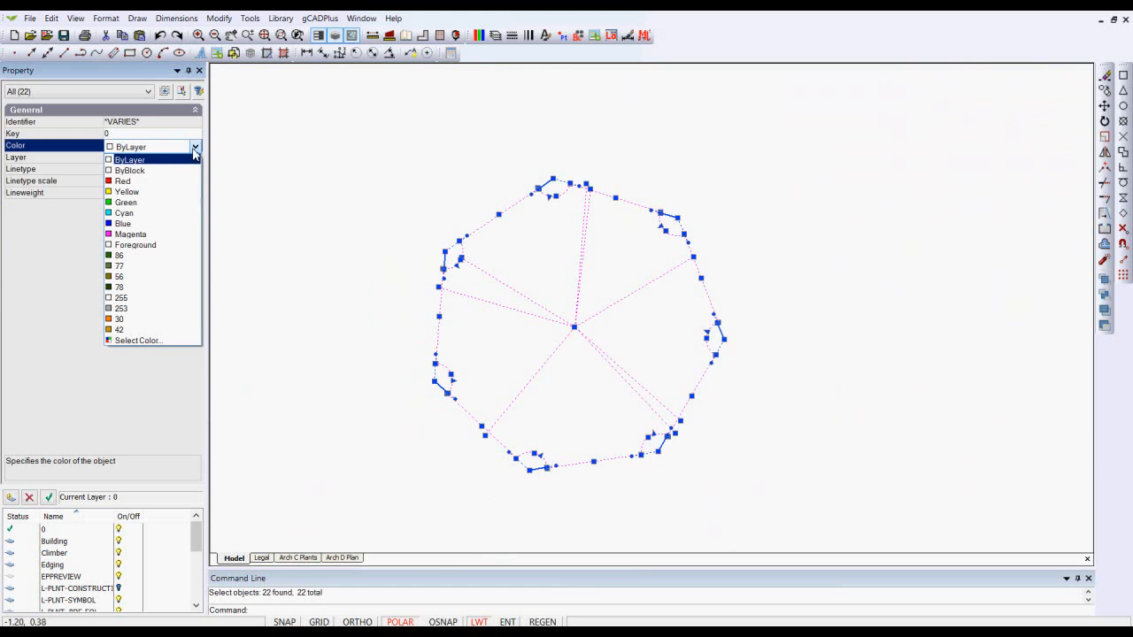
click(138, 162)
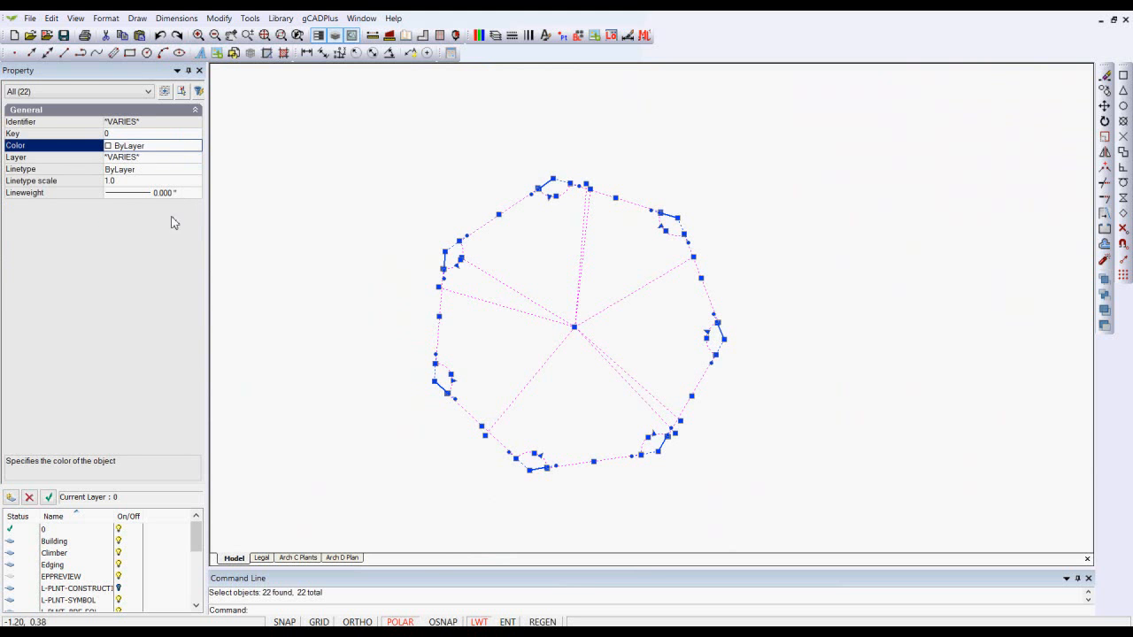
click(188, 155)
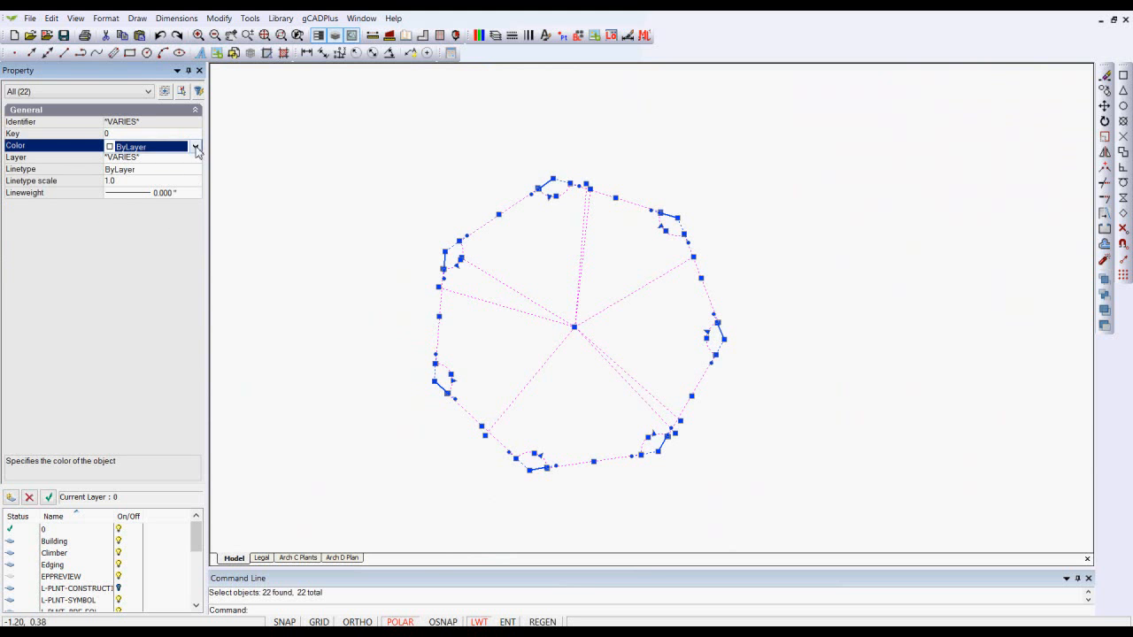
click(195, 147)
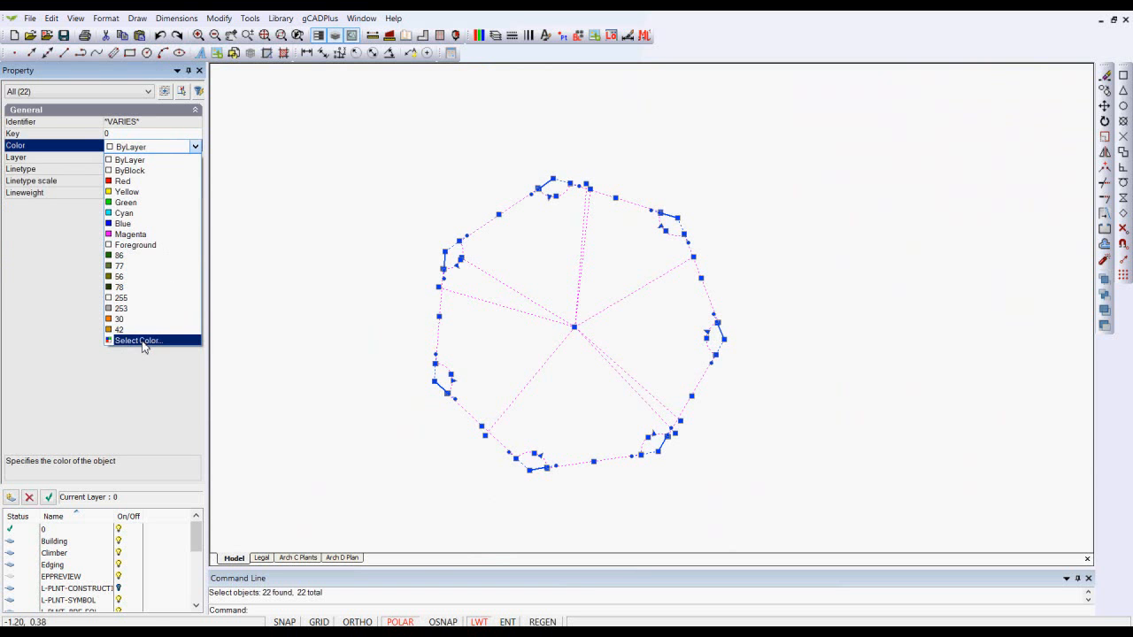
click(108, 321)
right_click(307, 247)
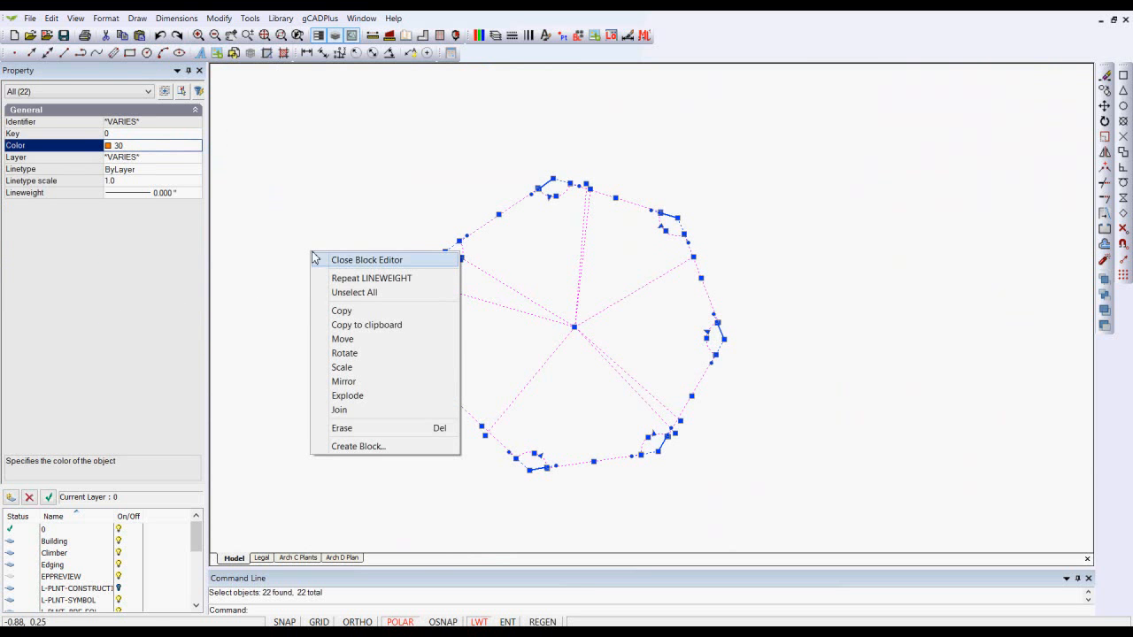
click(328, 259)
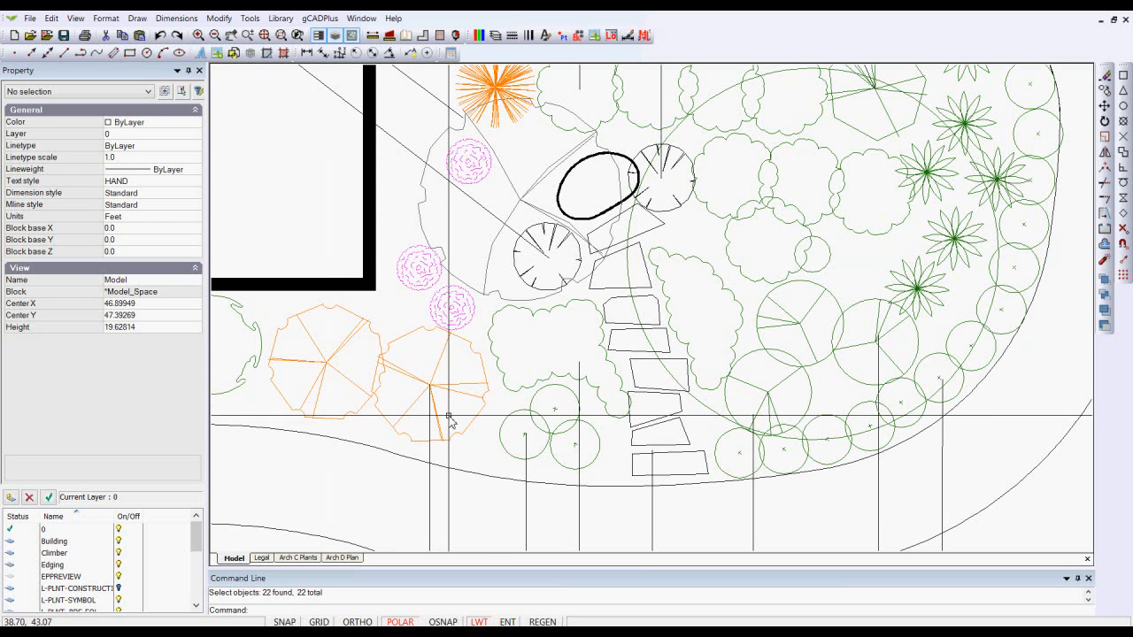
scroll(431, 389, up, 1)
scroll(426, 382, down, 2)
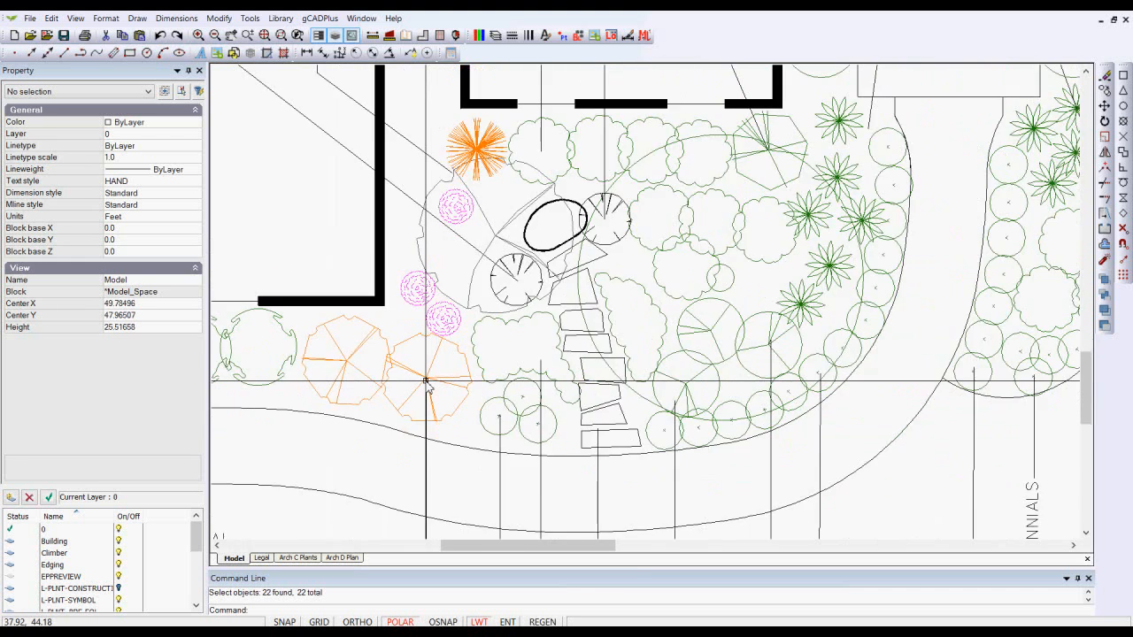
scroll(425, 383, down, 3)
scroll(428, 383, down, 3)
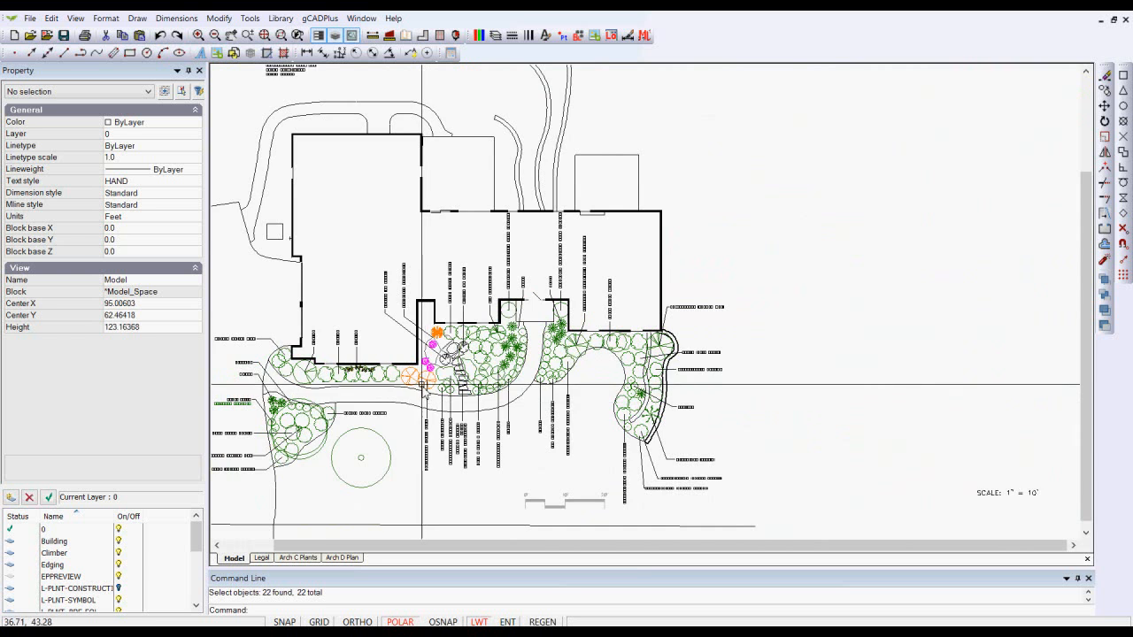
scroll(423, 384, up, 1)
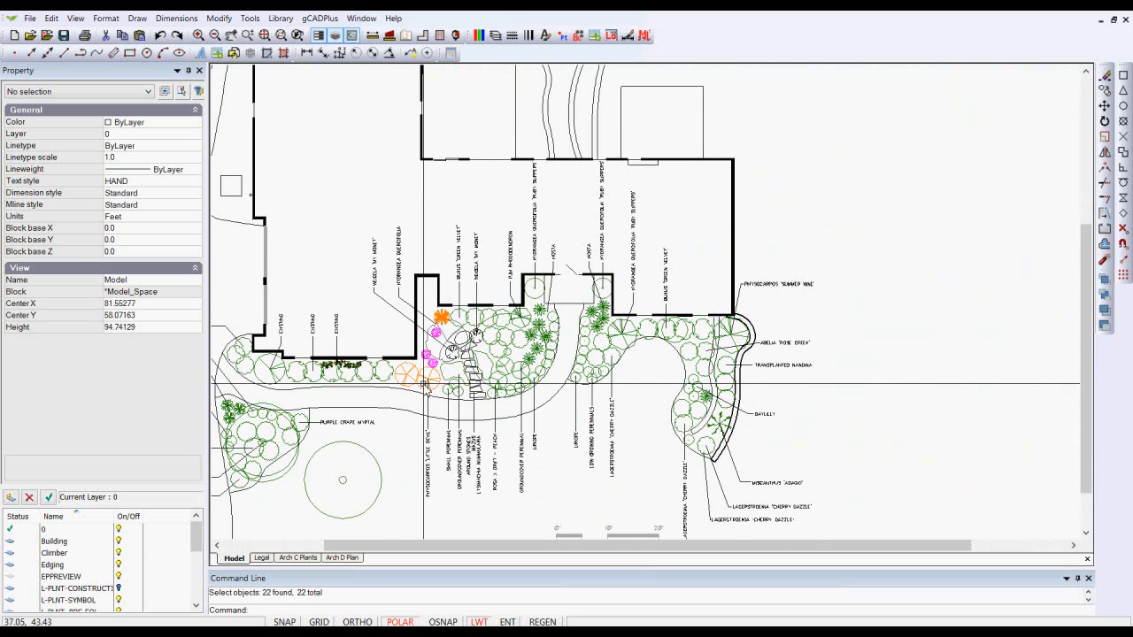
- Set the colour of the lower conifer block SHSP07 to ByBlock and deselect it
scroll(423, 385, up, 4)
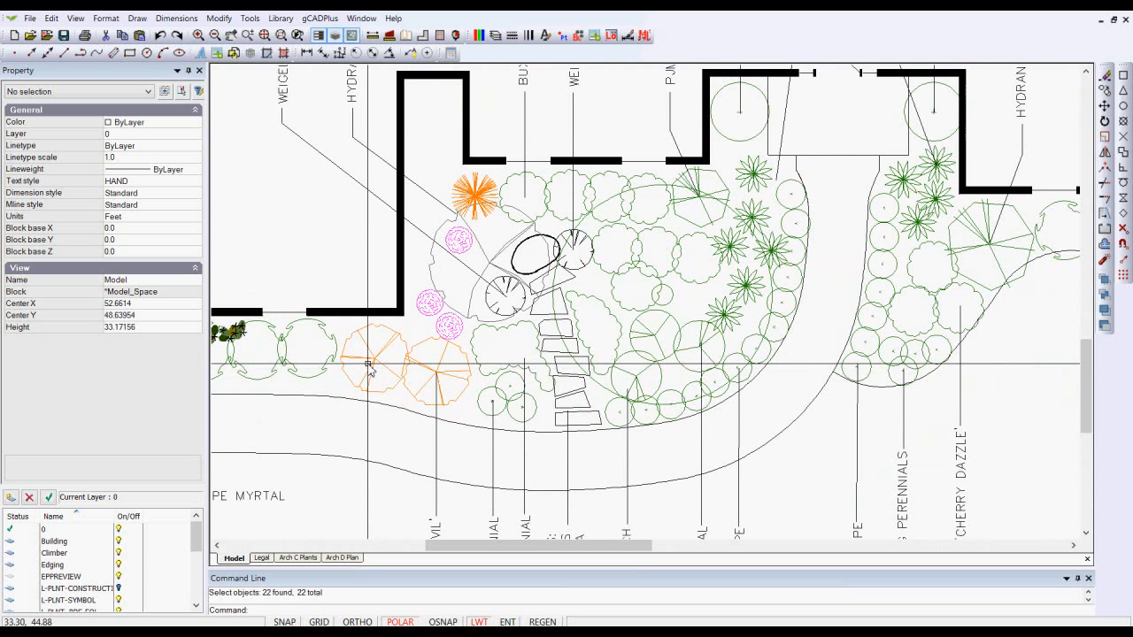
scroll(368, 367, down, 1)
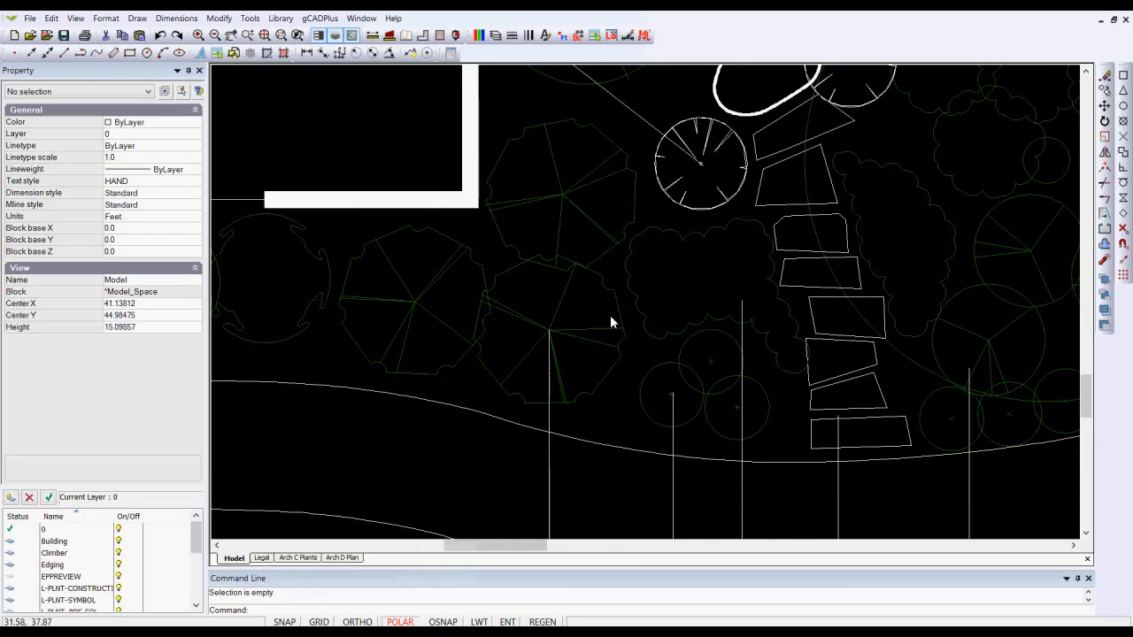
click(569, 339)
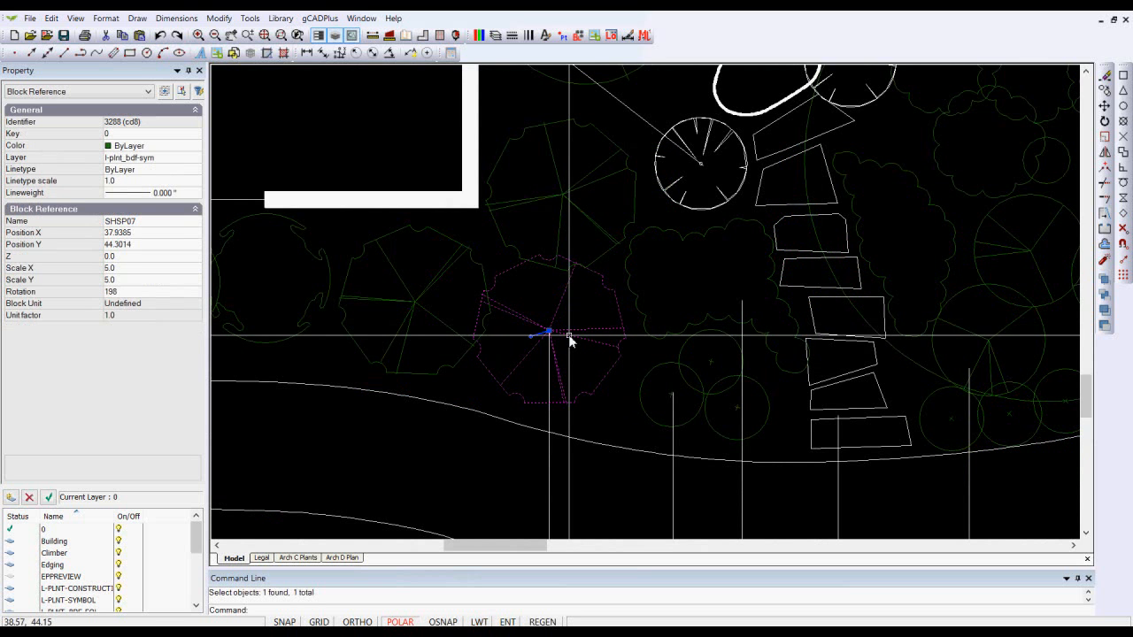
click(196, 147)
click(156, 171)
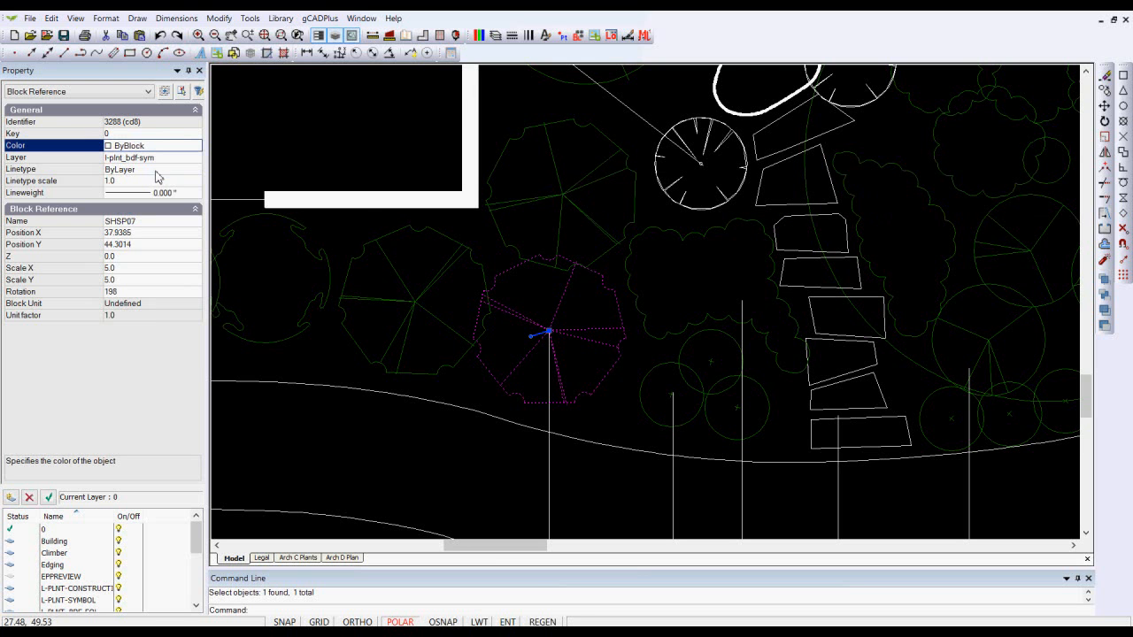
right_click(468, 387)
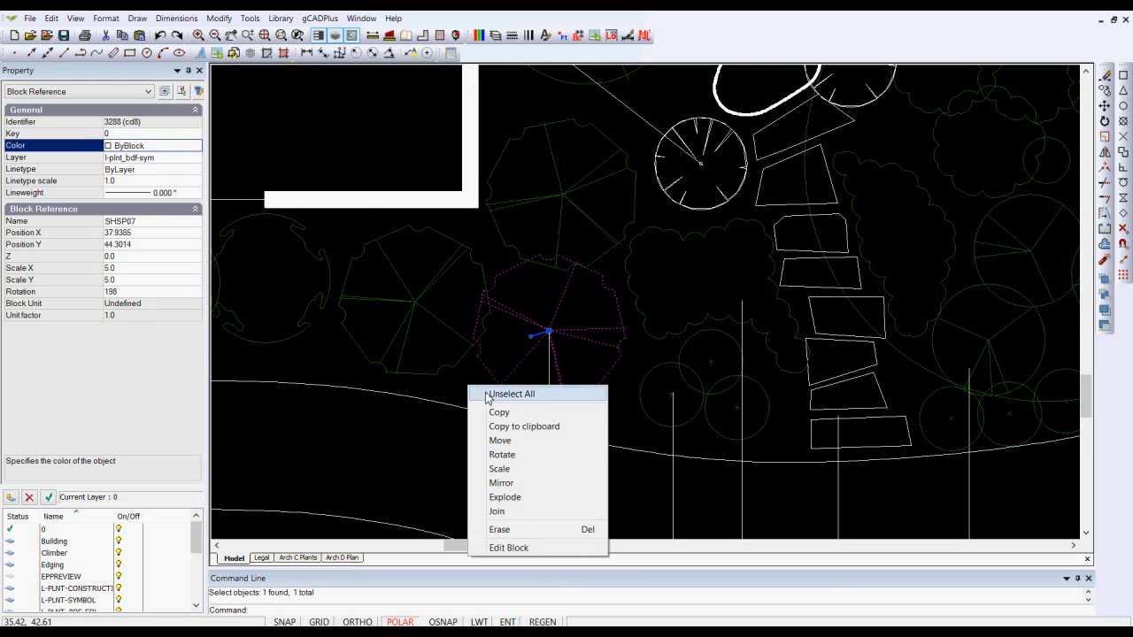
click(503, 395)
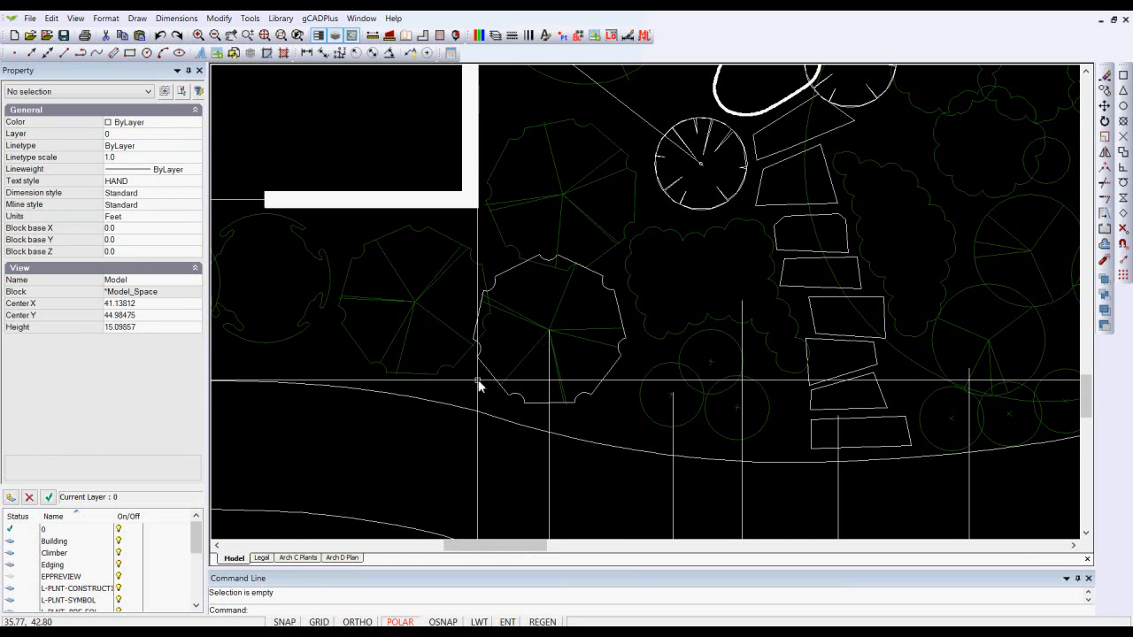
- Open the neighbouring conifer block in the block editor, inspect the properties of its line and polyline, and close the editor
click(415, 302)
right_click(415, 303)
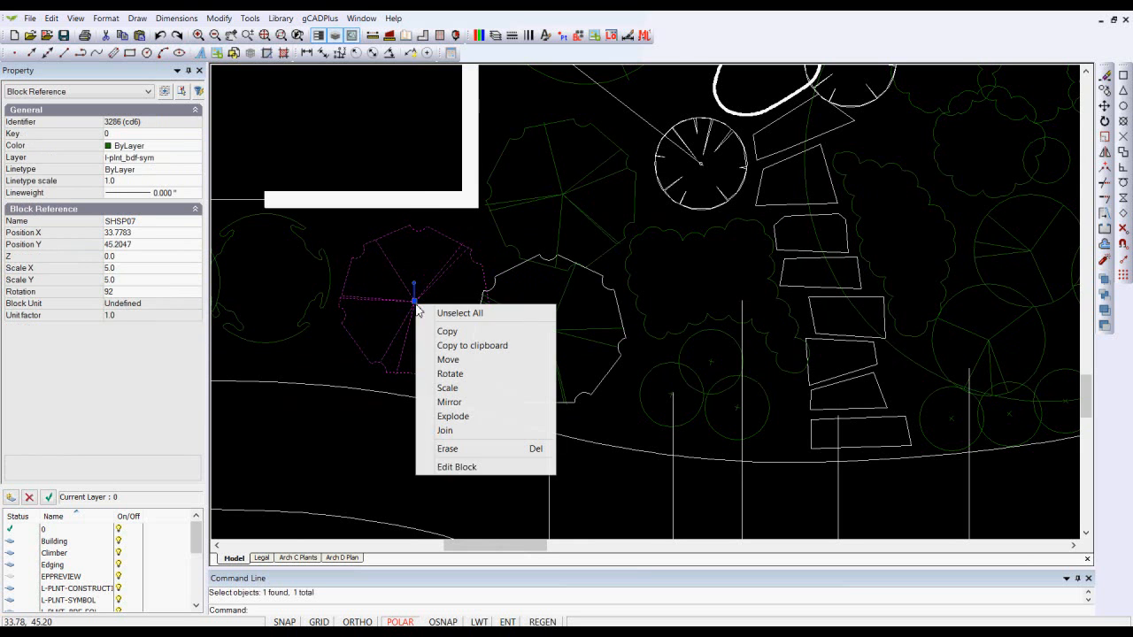
click(465, 466)
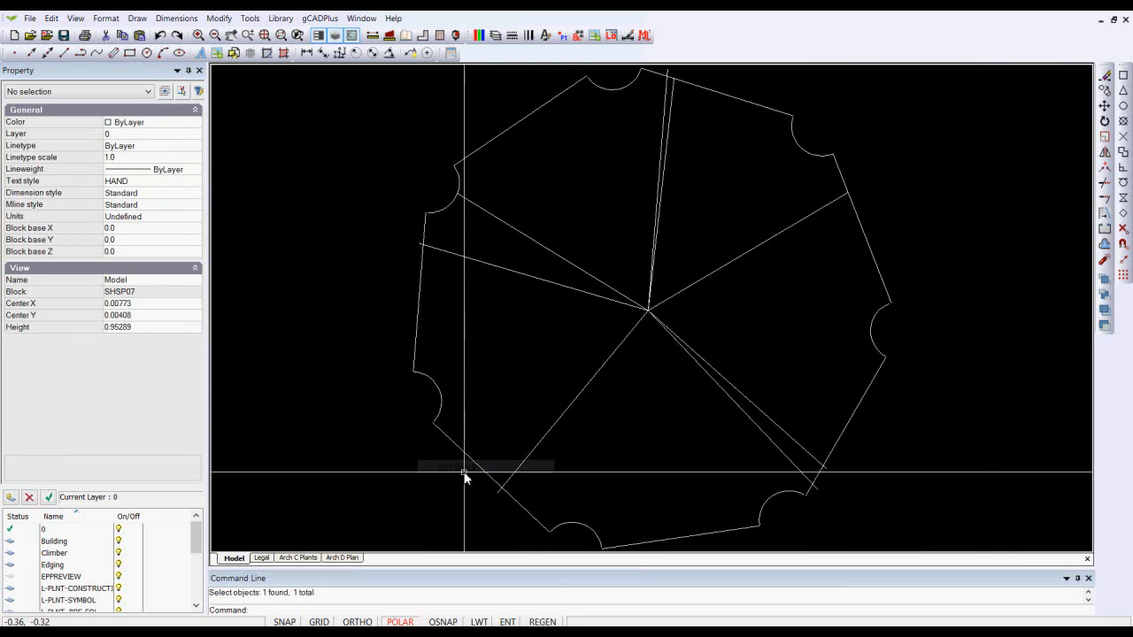
click(877, 271)
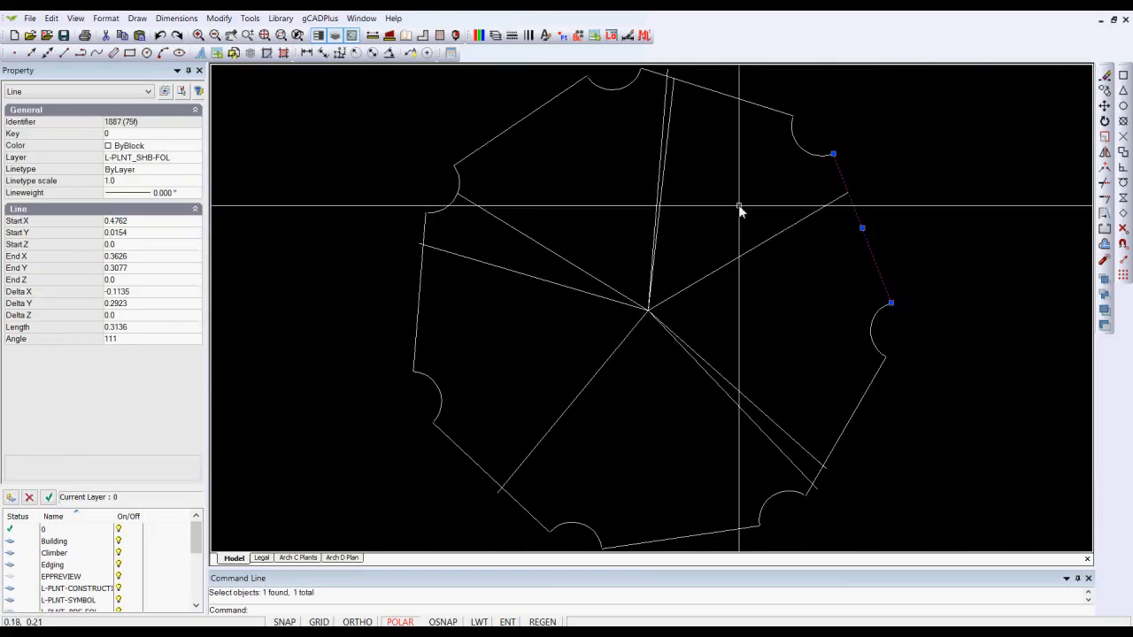
key(Escape)
click(760, 245)
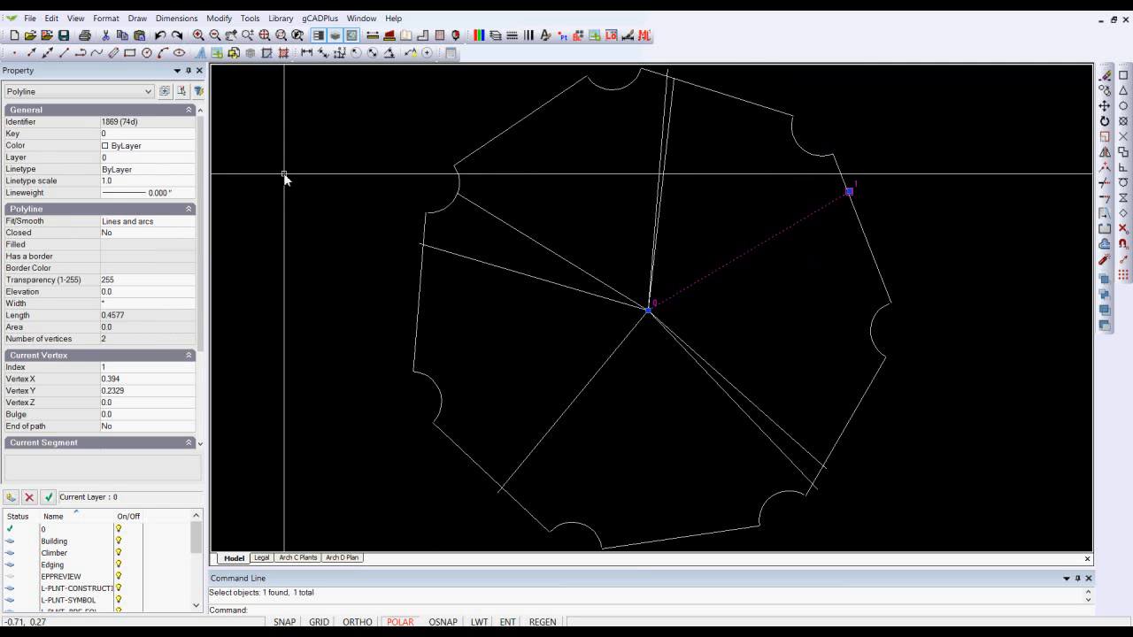
key(Escape)
right_click(303, 182)
click(357, 189)
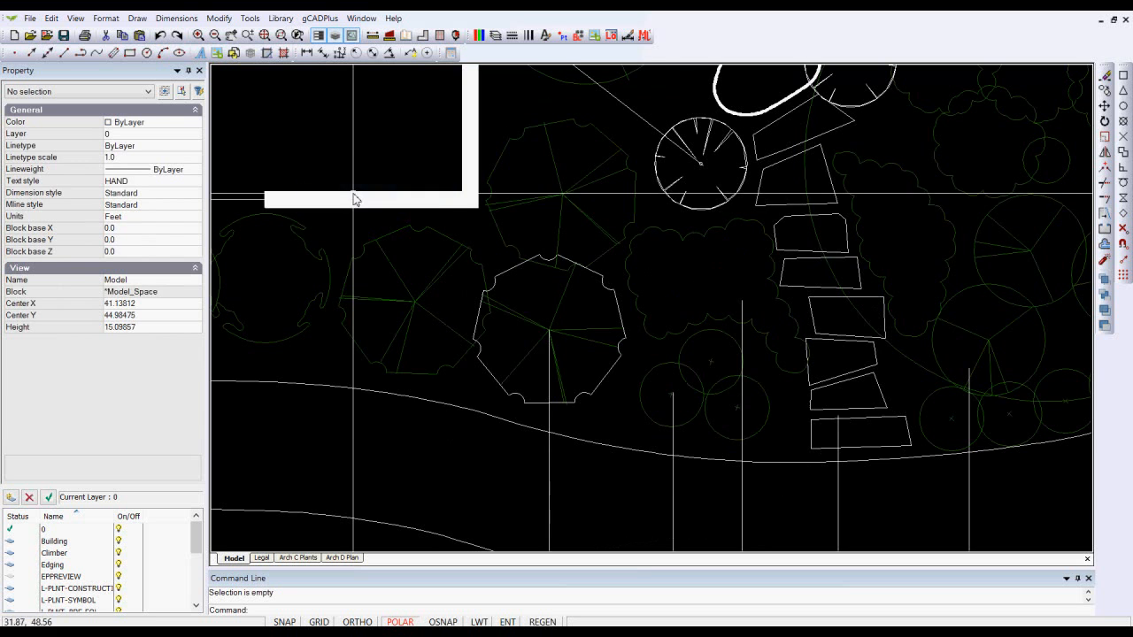
- Set the lower conifer block's colour to ByLayer and deselect it
click(536, 328)
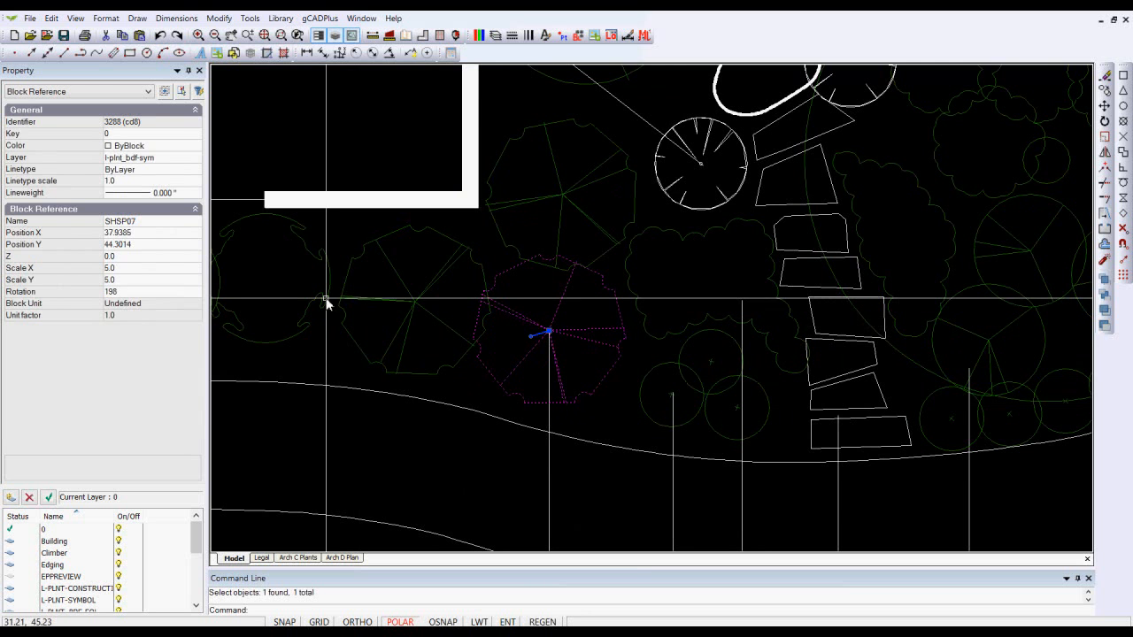
click(195, 147)
click(196, 147)
click(129, 160)
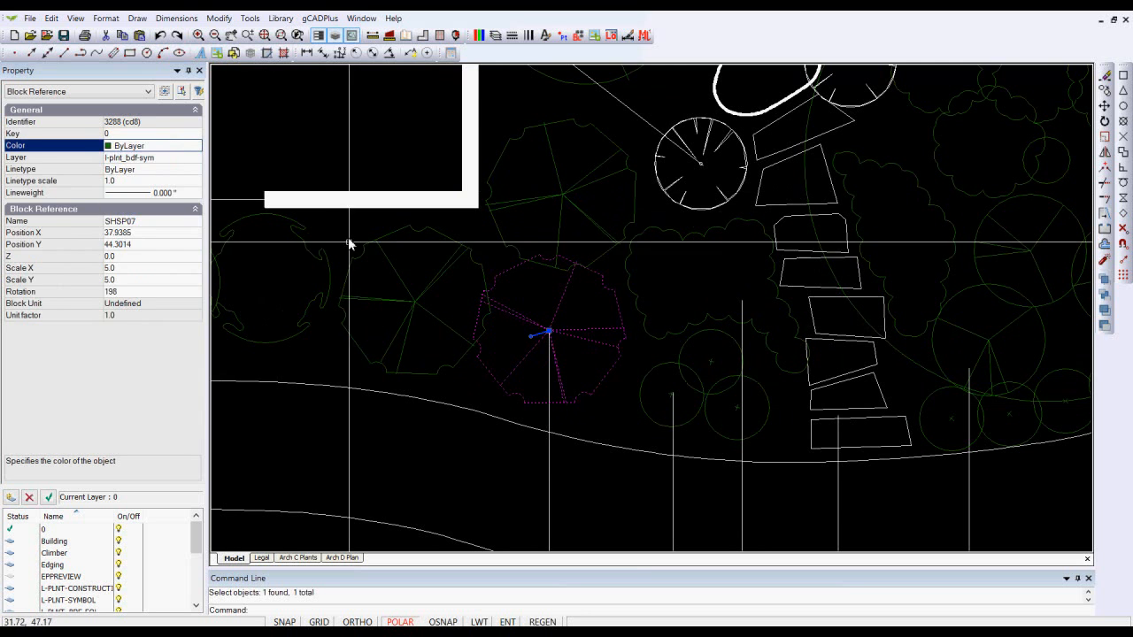
key(Escape)
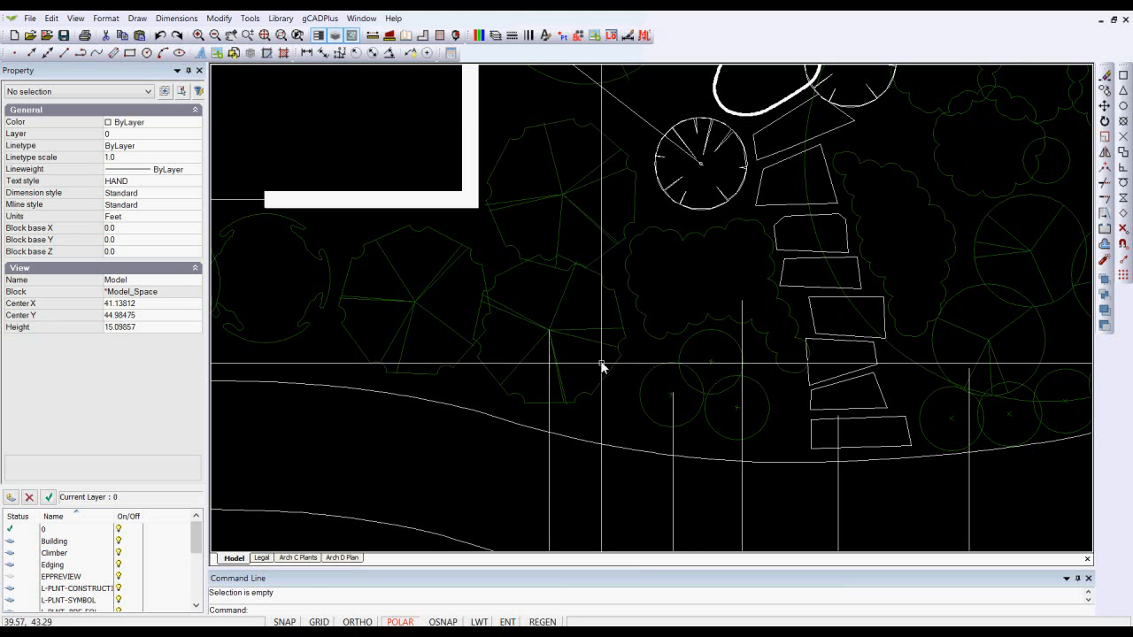
- Open the lower conifer block SHSP07 in the block editor
click(567, 336)
right_click(568, 336)
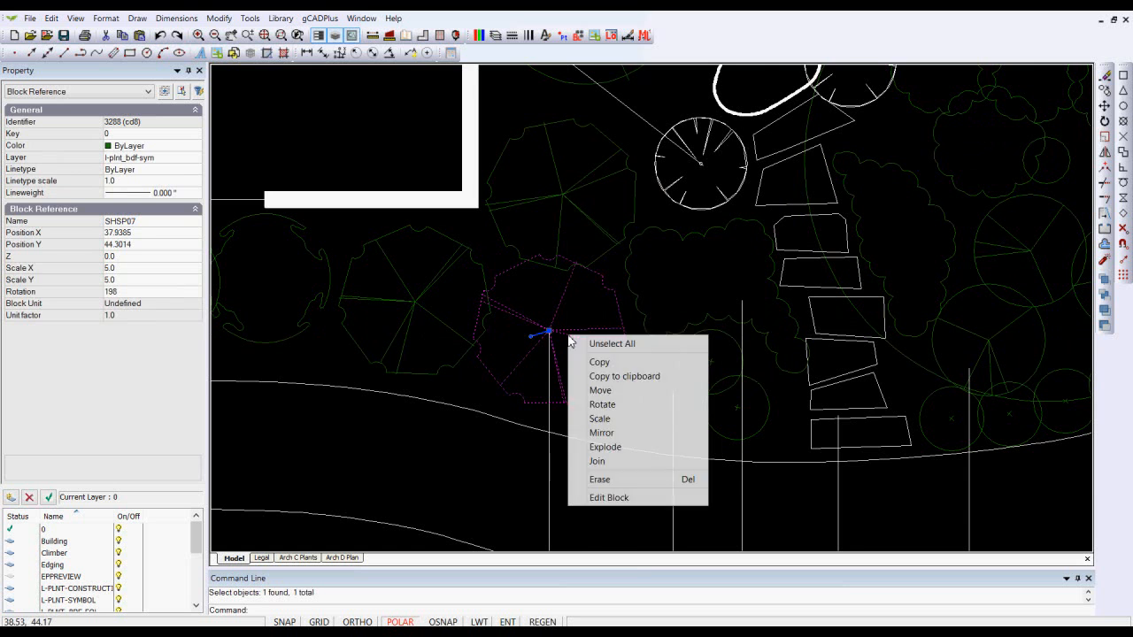
click(628, 499)
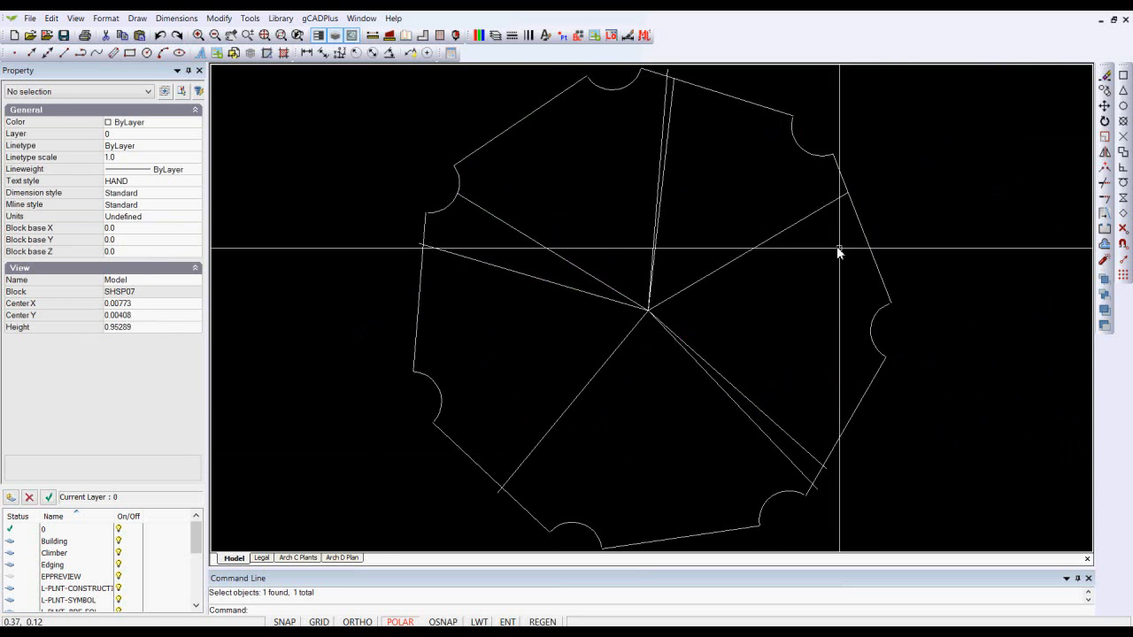
- Set three outline segments at the conifer symbol's upper-right edge to Red and close the block editor
click(873, 258)
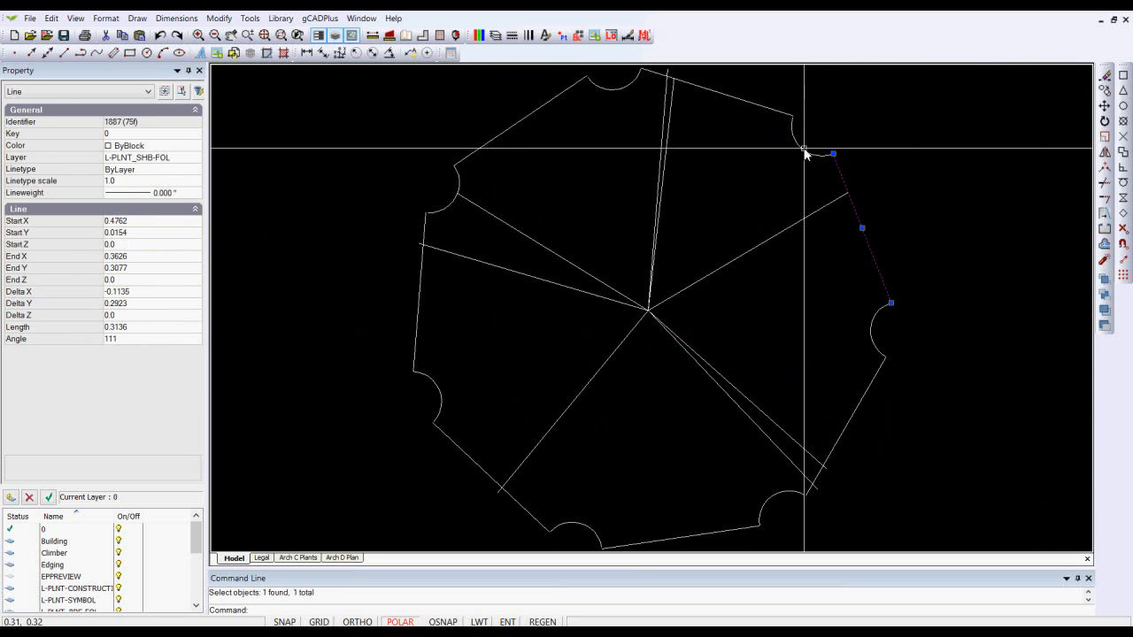
click(807, 149)
click(765, 108)
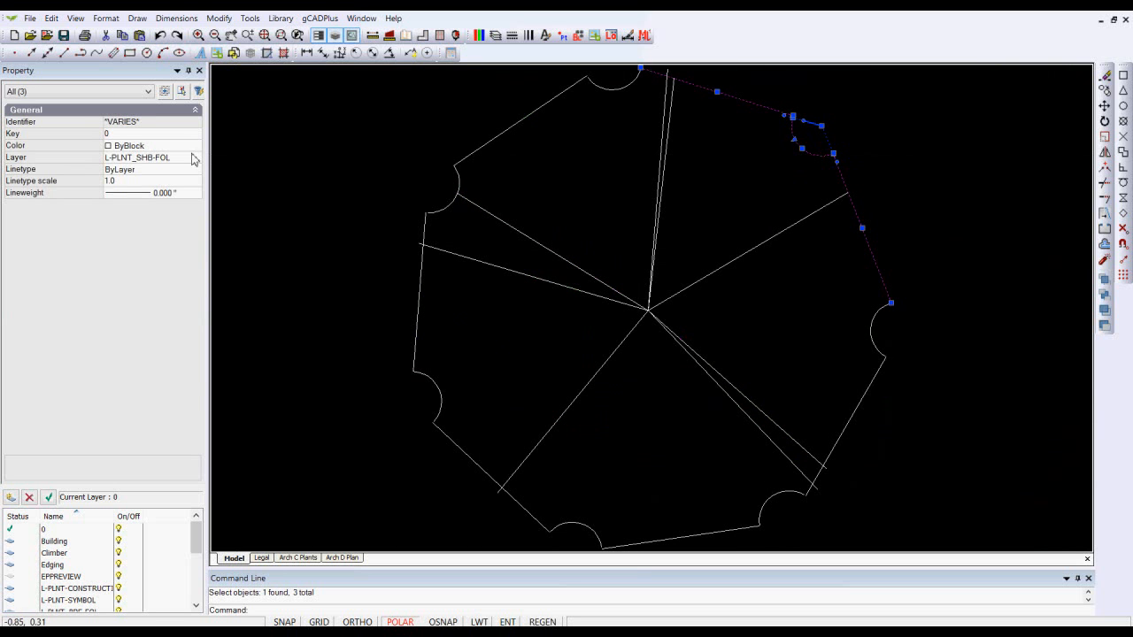
click(197, 147)
click(196, 147)
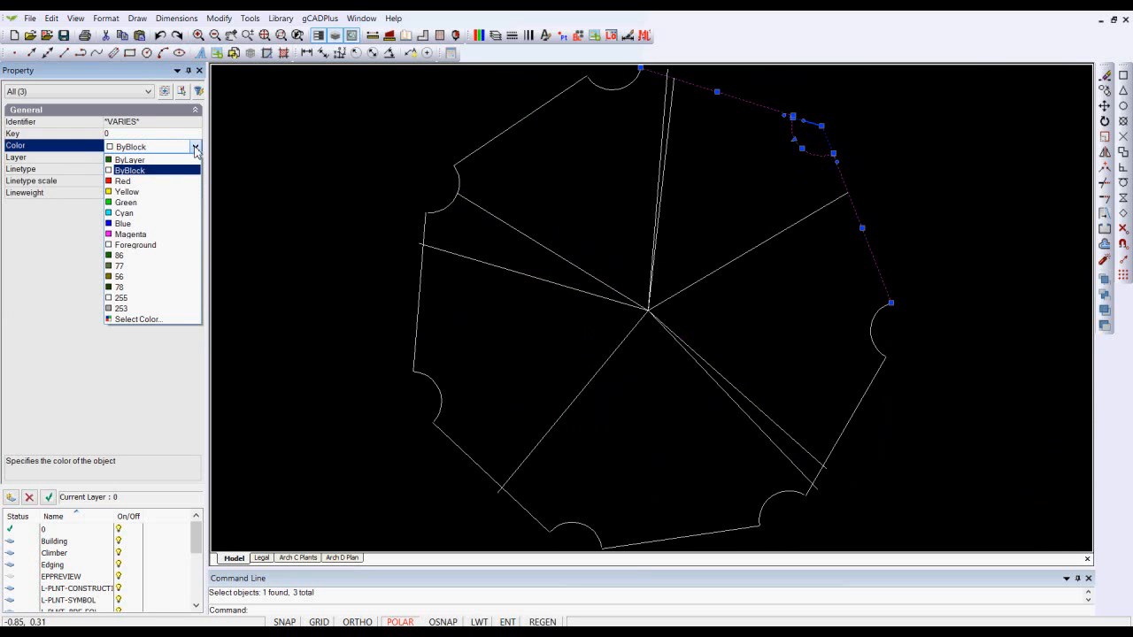
click(124, 181)
right_click(309, 207)
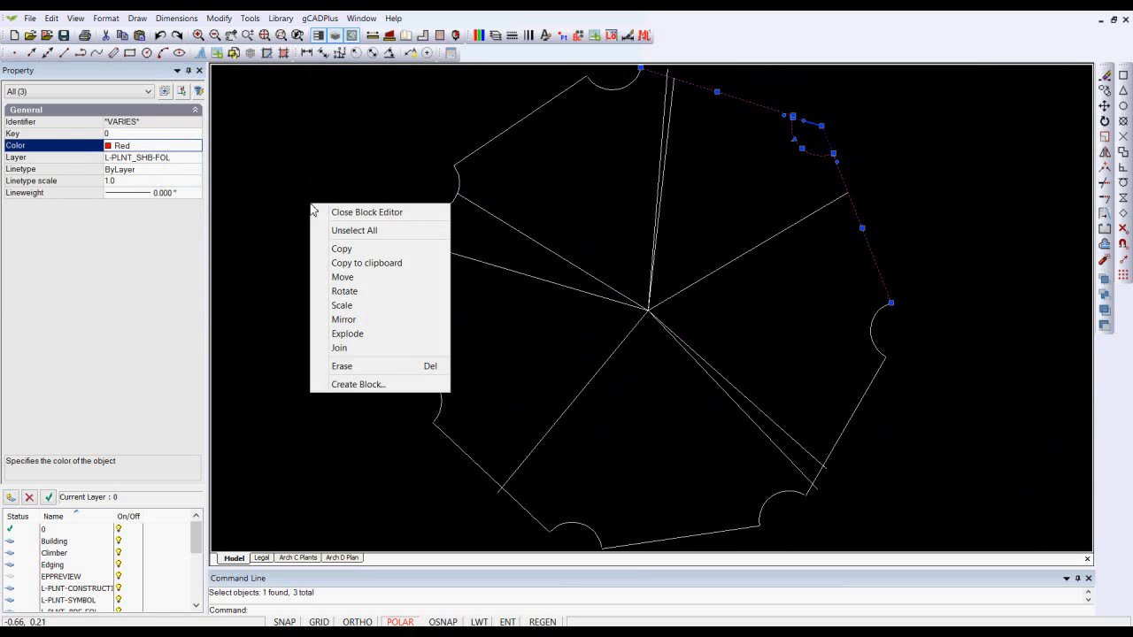
click(342, 213)
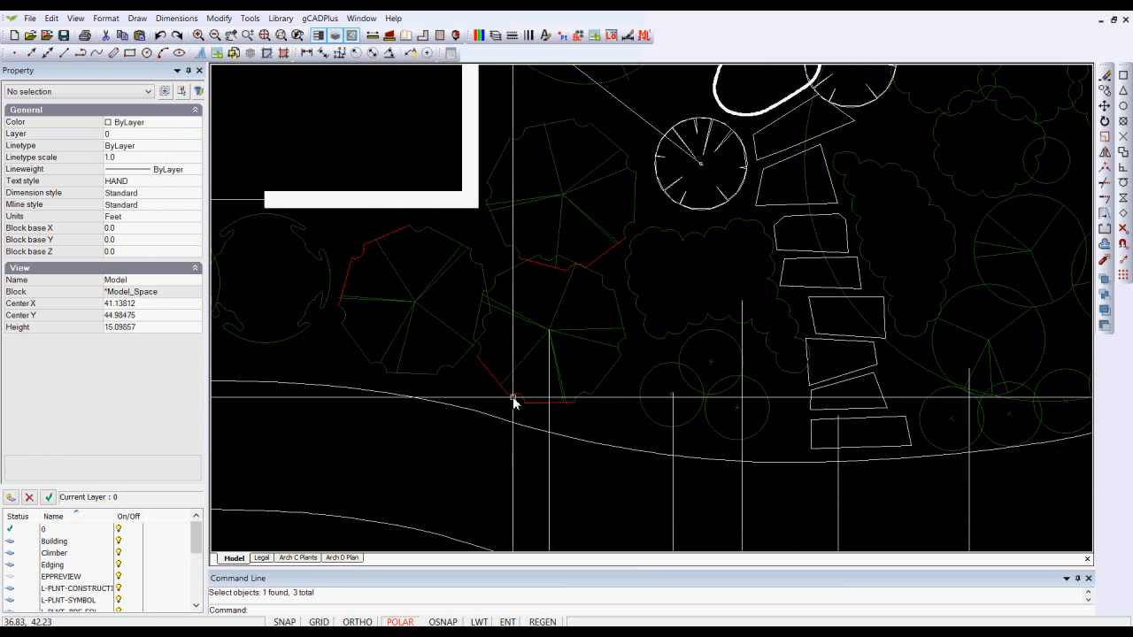
- Set the lower conifer block's colour to ByBlock again and deselect it
click(568, 335)
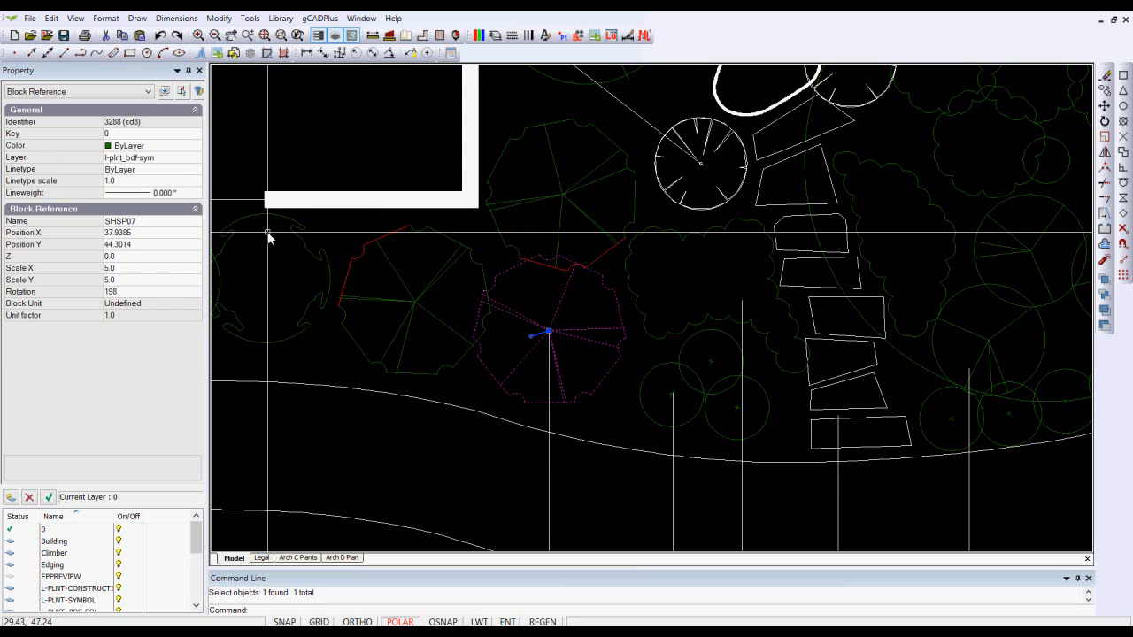
click(195, 146)
click(196, 146)
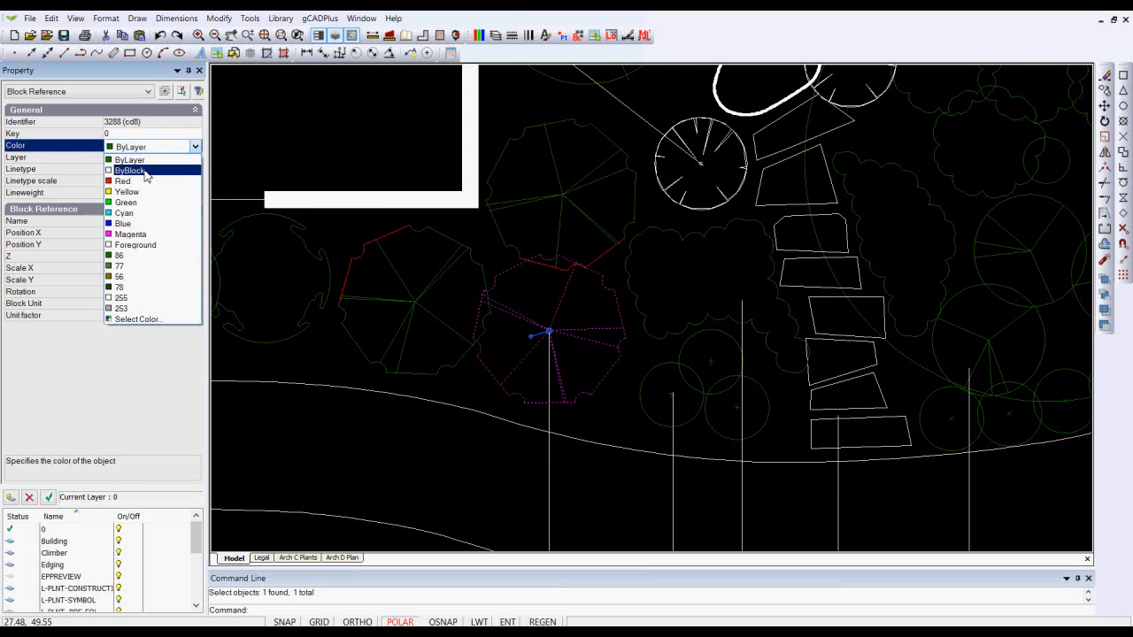
click(146, 171)
key(Escape)
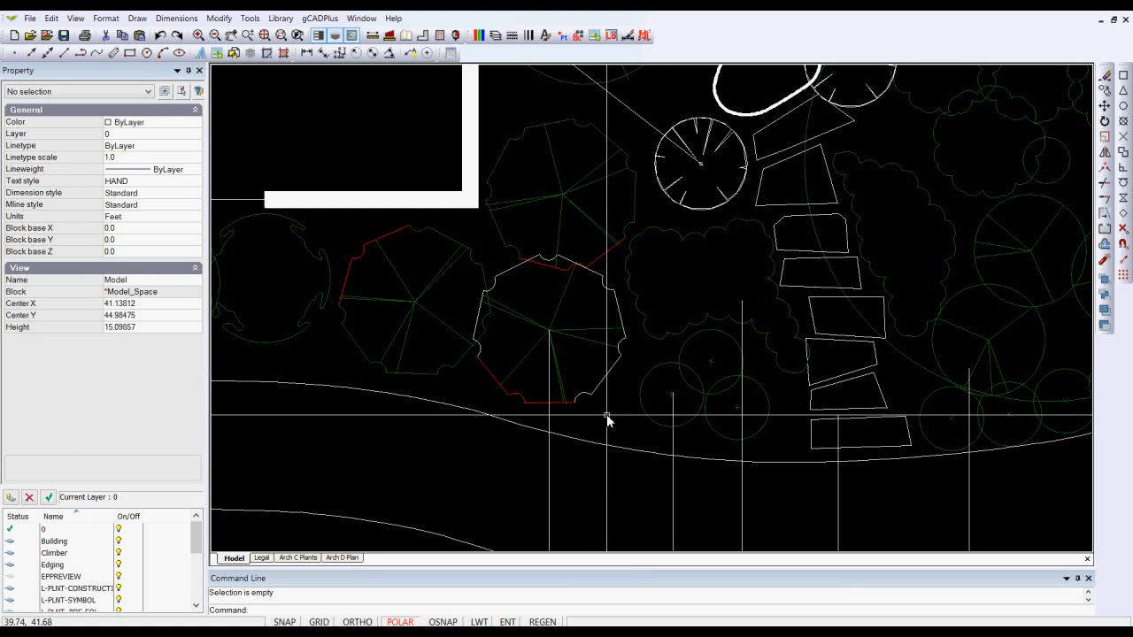
scroll(611, 405, down, 4)
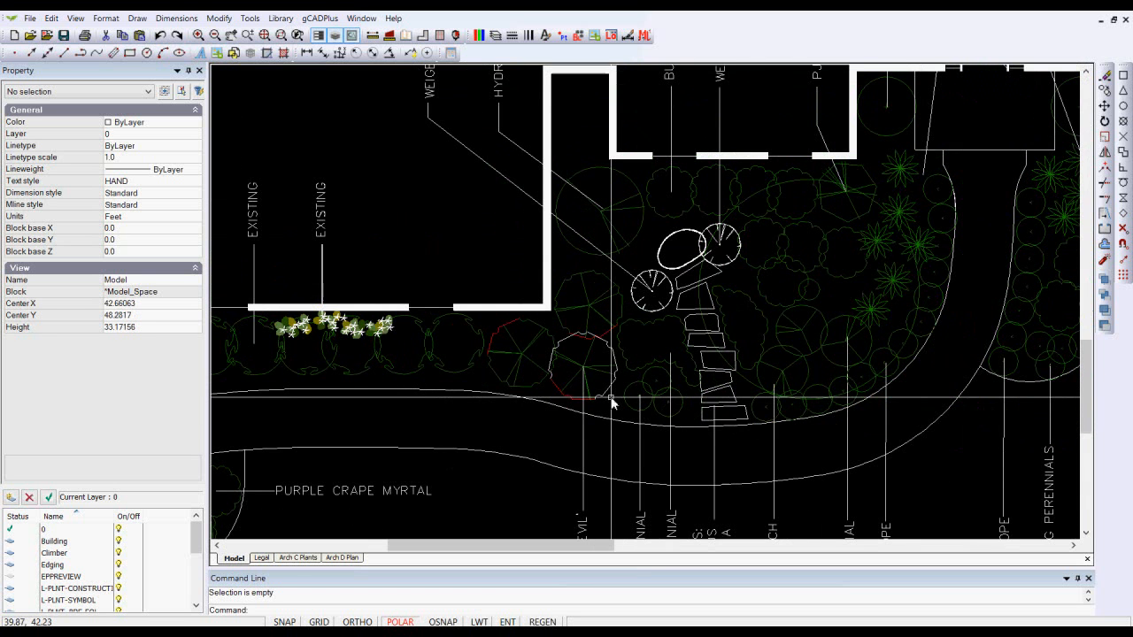